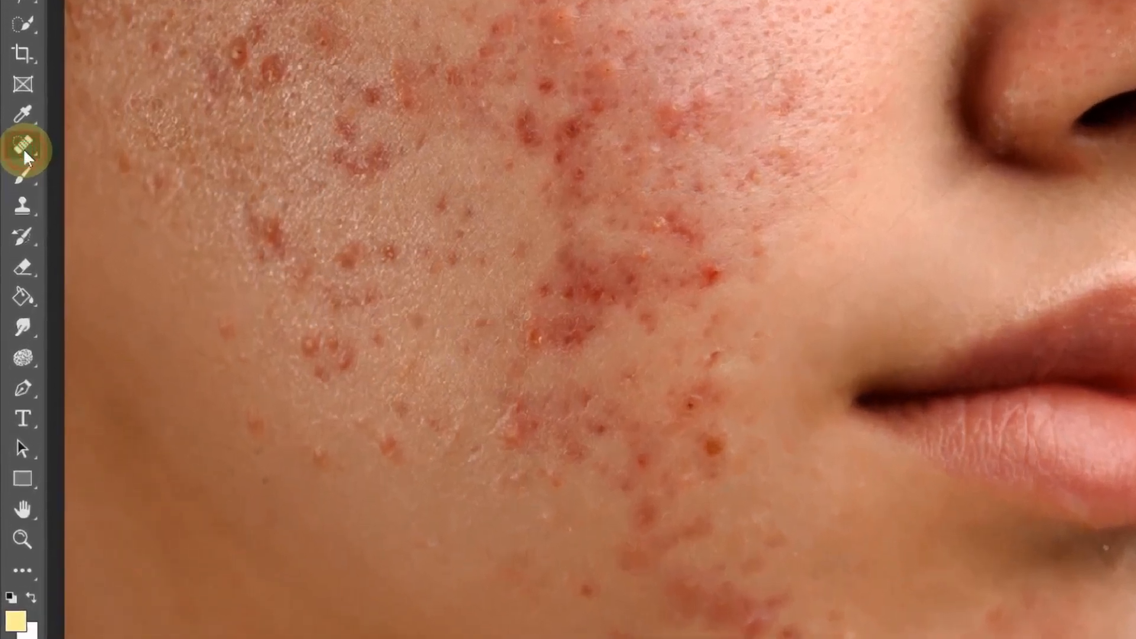
Step: Remove the dark acne spots across the cheek, jaw and lower face on the Background copy layer with the Spot Healing Brush
{"action": "right_click", "coordinate": [15, 210]}
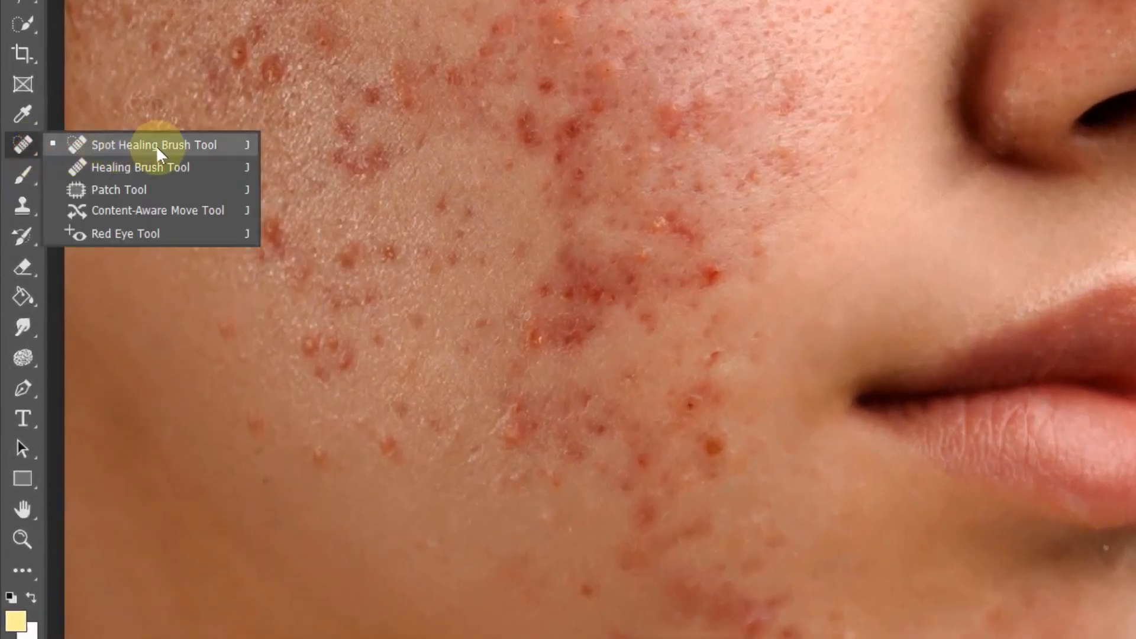
{"action": "left_click", "coordinate": [232, 153]}
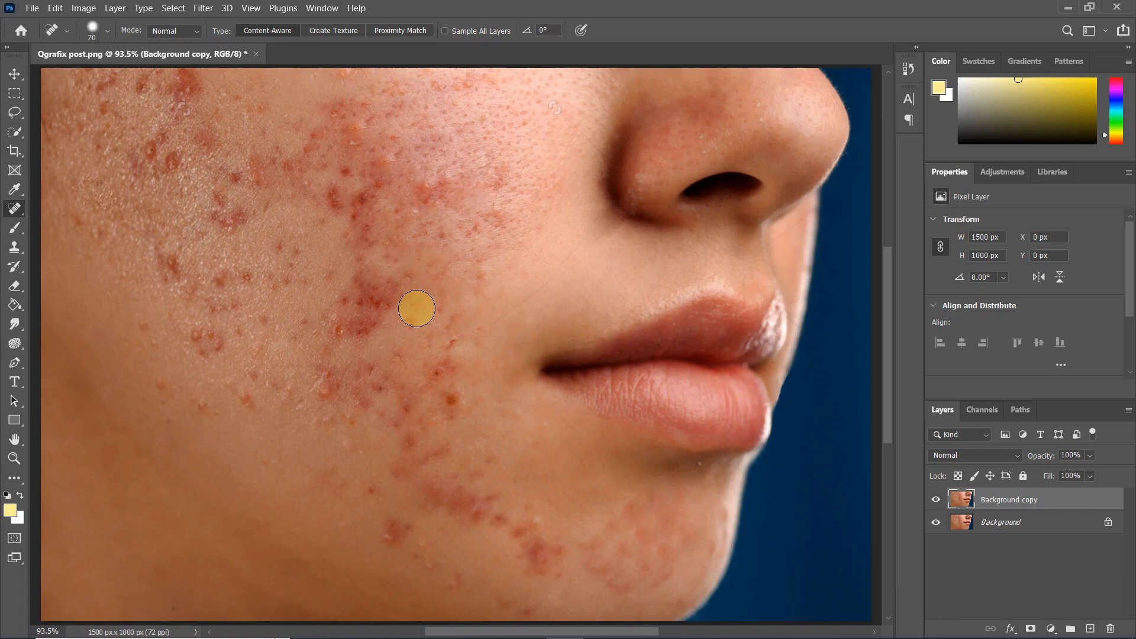
{"action": "left_click_drag", "start_coordinate": [403, 295], "coordinate": [376, 284]}
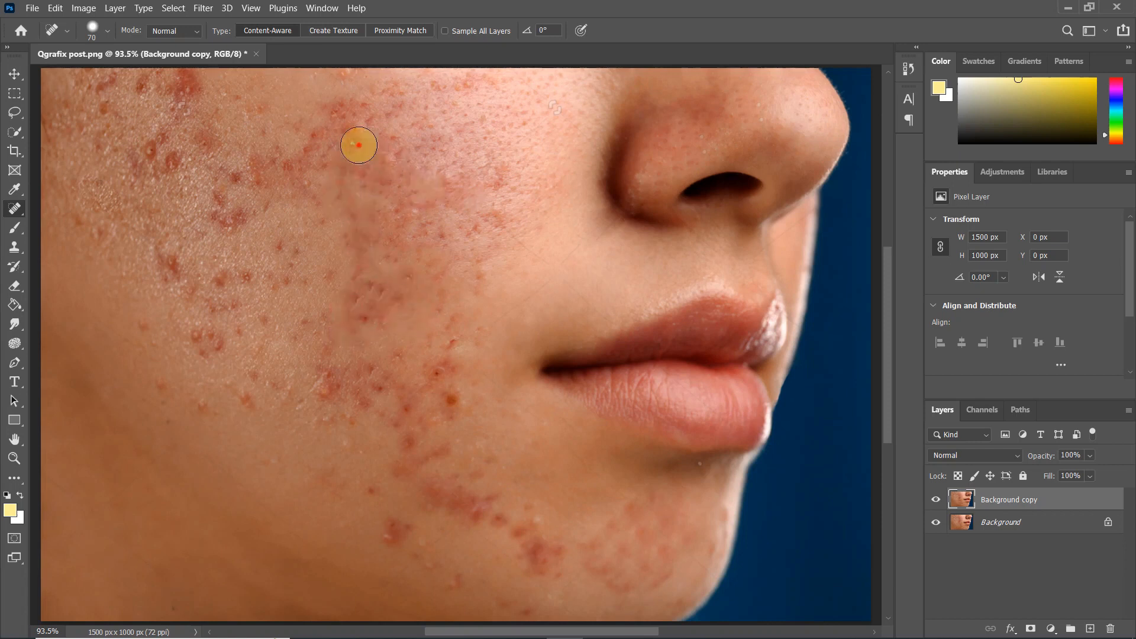
{"action": "left_click", "coordinate": [238, 182]}
{"action": "left_click", "coordinate": [167, 147]}
{"action": "left_click", "coordinate": [194, 116]}
{"action": "left_click", "coordinate": [175, 265]}
{"action": "left_click", "coordinate": [212, 310]}
{"action": "left_click", "coordinate": [331, 384]}
{"action": "left_click", "coordinate": [442, 492]}
{"action": "left_click", "coordinate": [501, 515]}
{"action": "left_click", "coordinate": [545, 557]}
{"action": "left_click", "coordinate": [102, 98]}
{"action": "left_click", "coordinate": [286, 166]}
{"action": "left_click", "coordinate": [321, 400]}
{"action": "left_click", "coordinate": [356, 395]}
{"action": "left_click", "coordinate": [304, 321]}
{"action": "left_click", "coordinate": [325, 284]}
{"action": "left_click", "coordinate": [357, 369]}
{"action": "left_click", "coordinate": [387, 413]}
{"action": "left_click", "coordinate": [410, 443]}
{"action": "left_click", "coordinate": [405, 480]}
{"action": "left_click", "coordinate": [408, 526]}
{"action": "left_click", "coordinate": [371, 492]}
Step: Reduce the Spot Healing Brush to size 58 and heal the remaining spots on the cheek and along the jaw
{"action": "right_click", "coordinate": [339, 236]}
{"action": "left_click", "coordinate": [316, 206]}
{"action": "mouse_move", "coordinate": [423, 301]}
{"action": "left_mouse_down"}
{"action": "mouse_move", "coordinate": [379, 298]}
{"action": "mouse_move", "coordinate": [466, 288]}
{"action": "left_mouse_up"}
{"action": "right_click", "coordinate": [325, 223]}
{"action": "left_click_drag", "start_coordinate": [391, 256], "coordinate": [383, 256]}
{"action": "left_click", "coordinate": [261, 183]}
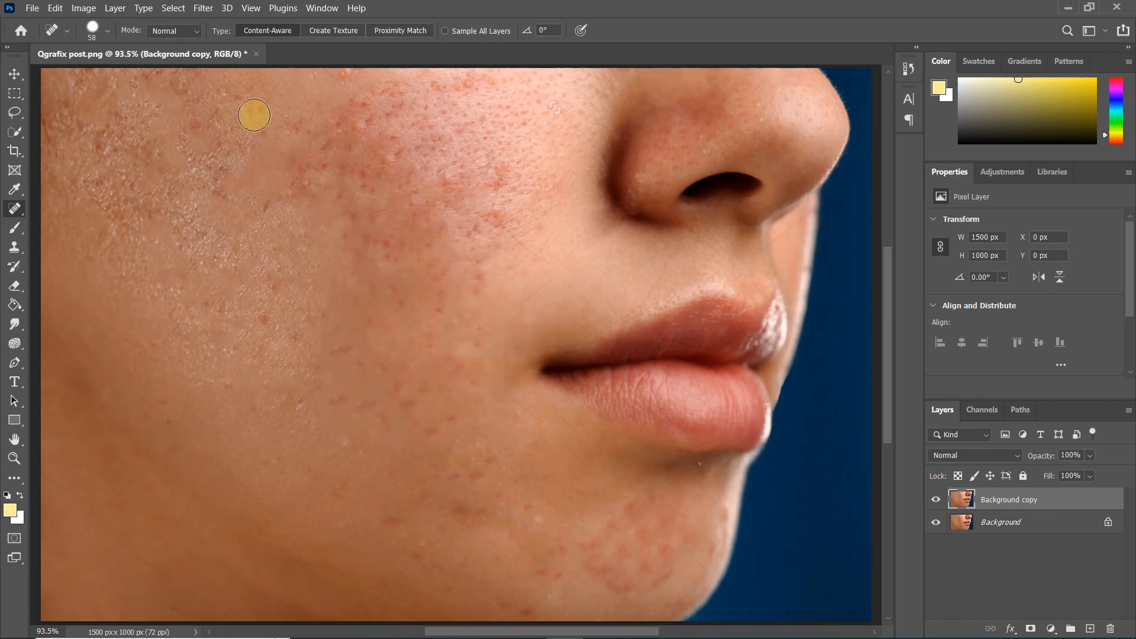
{"action": "left_click", "coordinate": [491, 179]}
{"action": "left_click", "coordinate": [471, 385]}
{"action": "left_click", "coordinate": [436, 444]}
{"action": "left_click", "coordinate": [389, 519]}
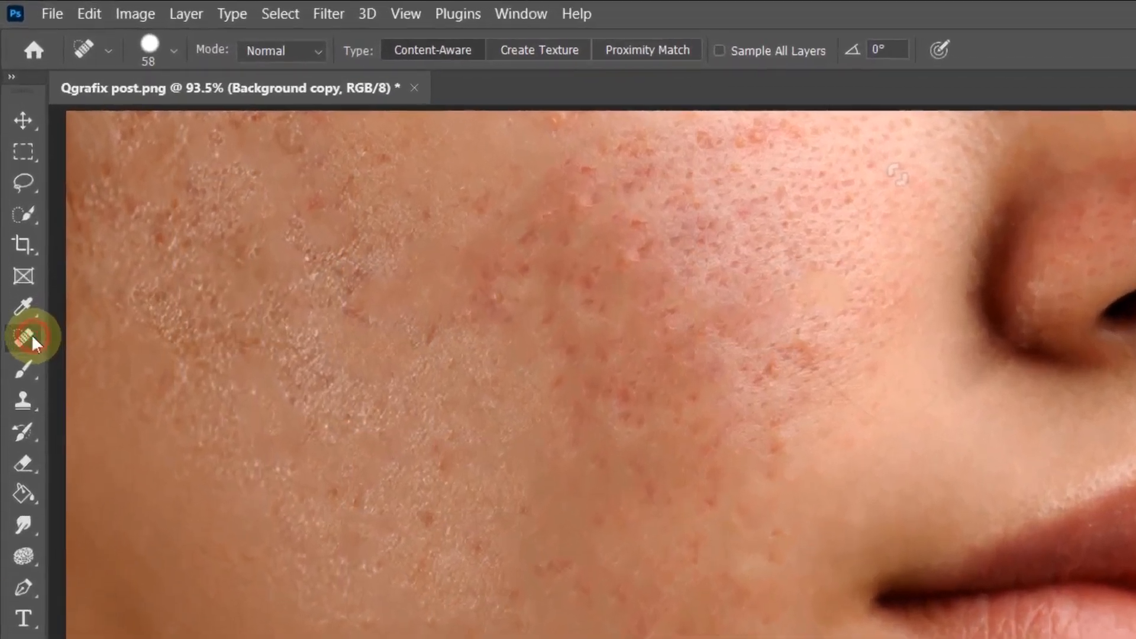
Step: Use the Patch tool to replace the reddened area of the upper cheek with clearer skin from the lower cheek
{"action": "left_click", "coordinate": [29, 206]}
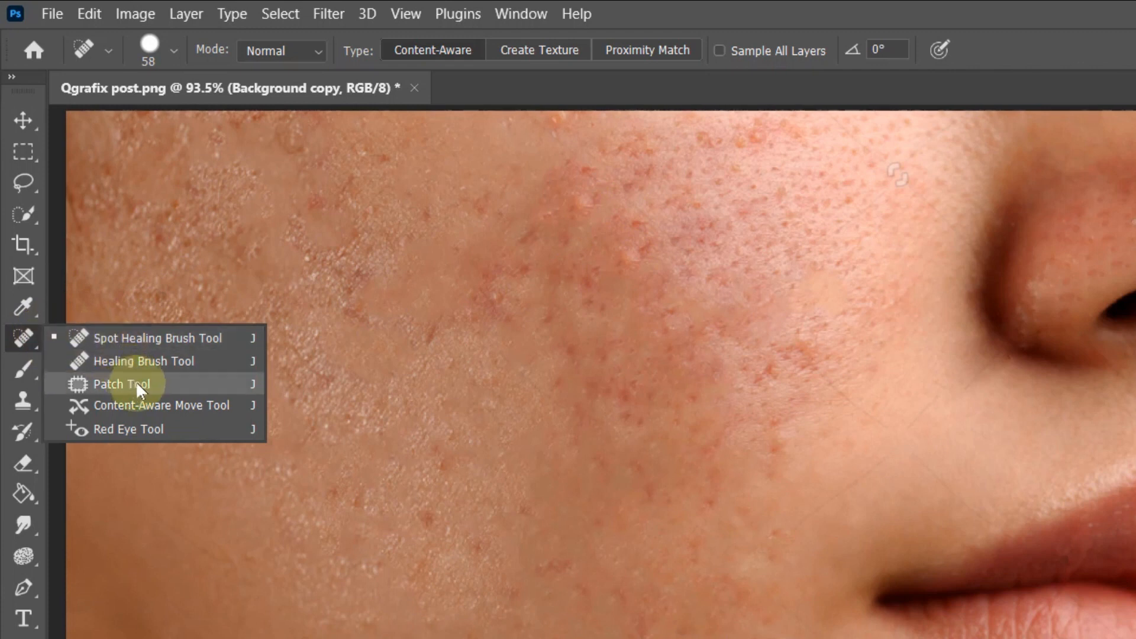
{"action": "left_click", "coordinate": [182, 382]}
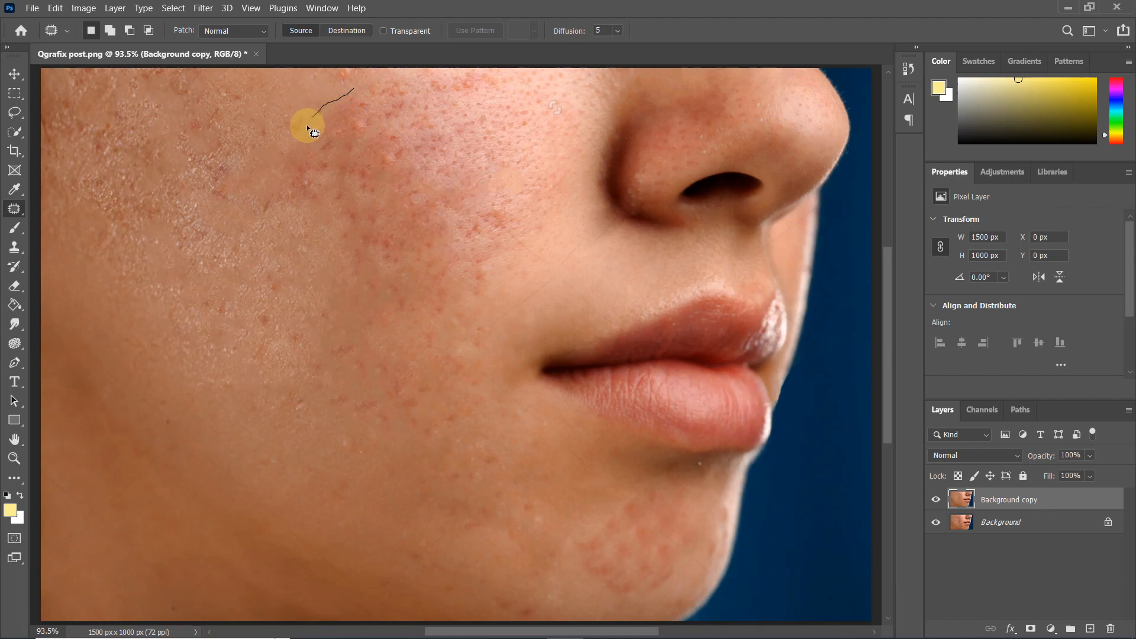
{"action": "left_click_drag", "start_coordinate": [288, 194], "coordinate": [360, 208]}
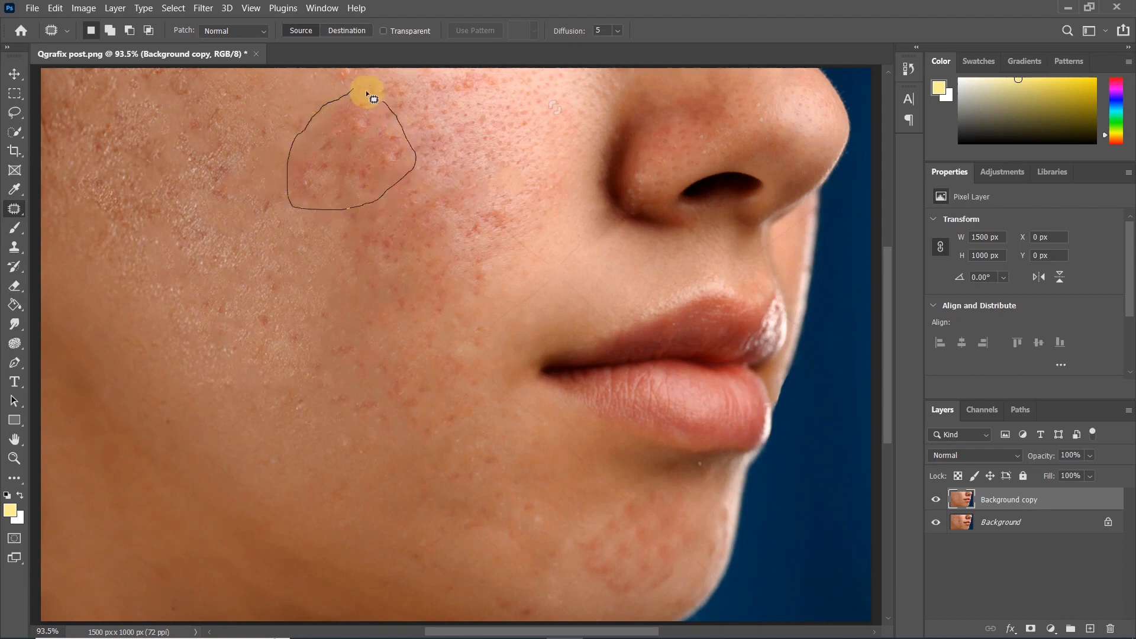
{"action": "left_click_drag", "start_coordinate": [368, 93], "coordinate": [358, 91]}
{"action": "mouse_move", "coordinate": [355, 152]}
{"action": "left_mouse_down"}
{"action": "mouse_move", "coordinate": [296, 144]}
{"action": "mouse_move", "coordinate": [215, 230]}
{"action": "mouse_move", "coordinate": [267, 321]}
{"action": "left_mouse_up"}
{"action": "left_click", "coordinate": [411, 225]}
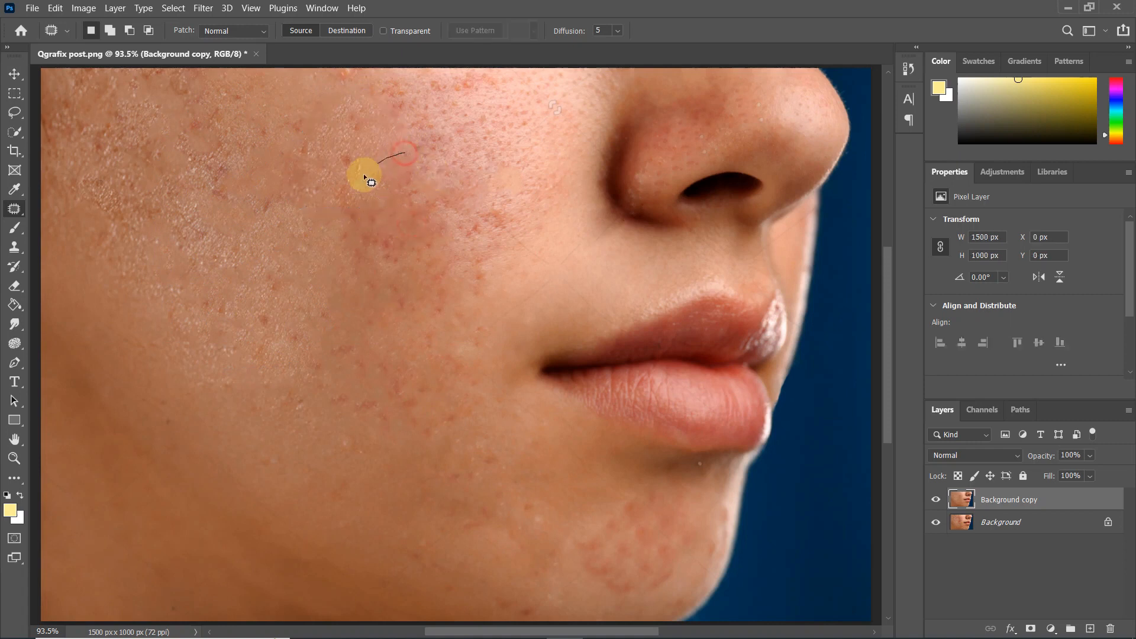
Step: Patch the red areas in the middle of the cheek and beside the nose with cleaner skin, and clear the selection
{"action": "left_click_drag", "start_coordinate": [404, 152], "coordinate": [406, 150]}
{"action": "left_click_drag", "start_coordinate": [441, 208], "coordinate": [295, 332]}
{"action": "mouse_move", "coordinate": [496, 204]}
{"action": "left_mouse_down"}
{"action": "mouse_move", "coordinate": [466, 215]}
{"action": "mouse_move", "coordinate": [457, 292]}
{"action": "mouse_move", "coordinate": [496, 211]}
{"action": "left_mouse_up"}
{"action": "left_click_drag", "start_coordinate": [482, 237], "coordinate": [458, 313]}
{"action": "left_click", "coordinate": [477, 201]}
{"action": "mouse_move", "coordinate": [437, 128]}
{"action": "left_mouse_down"}
{"action": "mouse_move", "coordinate": [447, 196]}
{"action": "mouse_move", "coordinate": [477, 158]}
{"action": "mouse_move", "coordinate": [370, 229]}
{"action": "left_mouse_up"}
{"action": "left_click", "coordinate": [441, 205]}
{"action": "mouse_move", "coordinate": [410, 333]}
{"action": "left_mouse_down"}
{"action": "mouse_move", "coordinate": [323, 340]}
{"action": "mouse_move", "coordinate": [414, 332]}
{"action": "mouse_move", "coordinate": [378, 405]}
{"action": "mouse_move", "coordinate": [392, 295]}
{"action": "left_mouse_up"}
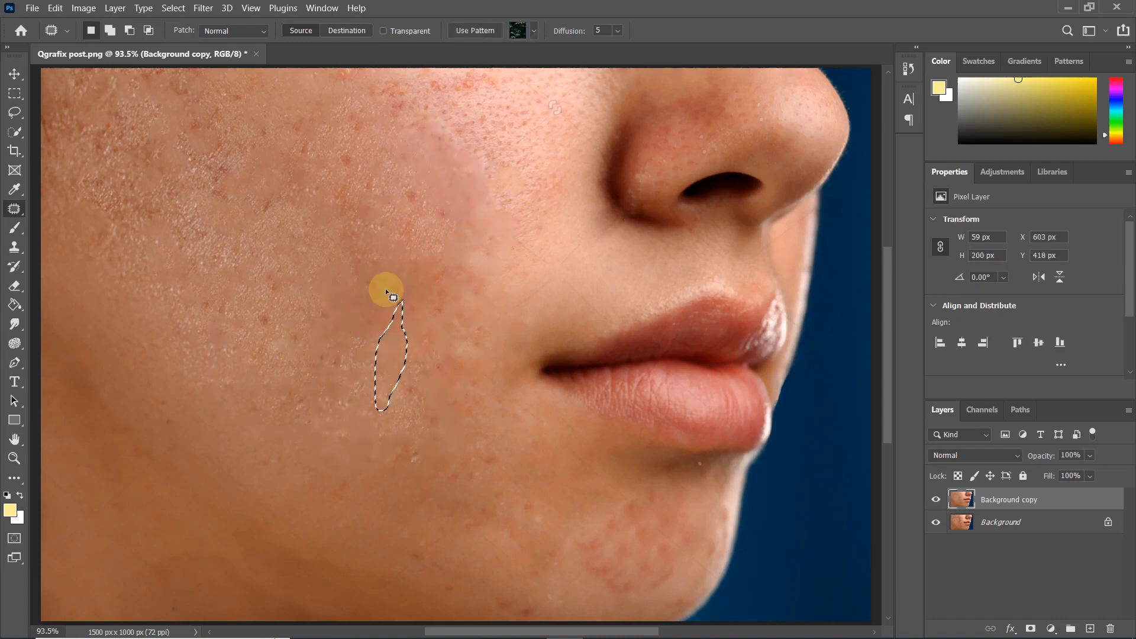
{"action": "key", "text": "ctrl+d"}
Step: Patch the remaining blemished areas of the cheek with smoother skin, clearing the selection after each patch
{"action": "scroll", "coordinate": [392, 296], "scroll_direction": "down", "scroll_amount": 3}
{"action": "mouse_move", "coordinate": [249, 157]}
{"action": "left_mouse_down"}
{"action": "mouse_move", "coordinate": [256, 237]}
{"action": "mouse_move", "coordinate": [315, 239]}
{"action": "mouse_move", "coordinate": [185, 168]}
{"action": "mouse_move", "coordinate": [162, 269]}
{"action": "mouse_move", "coordinate": [220, 175]}
{"action": "mouse_move", "coordinate": [269, 250]}
{"action": "mouse_move", "coordinate": [378, 194]}
{"action": "mouse_move", "coordinate": [395, 242]}
{"action": "left_mouse_up"}
{"action": "key", "text": "ctrl+d"}
{"action": "mouse_move", "coordinate": [479, 243]}
{"action": "left_mouse_down"}
{"action": "mouse_move", "coordinate": [414, 338]}
{"action": "mouse_move", "coordinate": [414, 406]}
{"action": "left_mouse_up"}
{"action": "key", "text": "ctrl+d"}
{"action": "scroll", "coordinate": [410, 323], "scroll_direction": "up", "scroll_amount": 2}
{"action": "mouse_move", "coordinate": [367, 251]}
{"action": "left_mouse_down"}
{"action": "mouse_move", "coordinate": [332, 269]}
{"action": "mouse_move", "coordinate": [421, 262]}
{"action": "mouse_move", "coordinate": [355, 253]}
{"action": "left_mouse_up"}
{"action": "key", "text": "ctrl+d"}
{"action": "scroll", "coordinate": [393, 215], "scroll_direction": "down", "scroll_amount": 2}
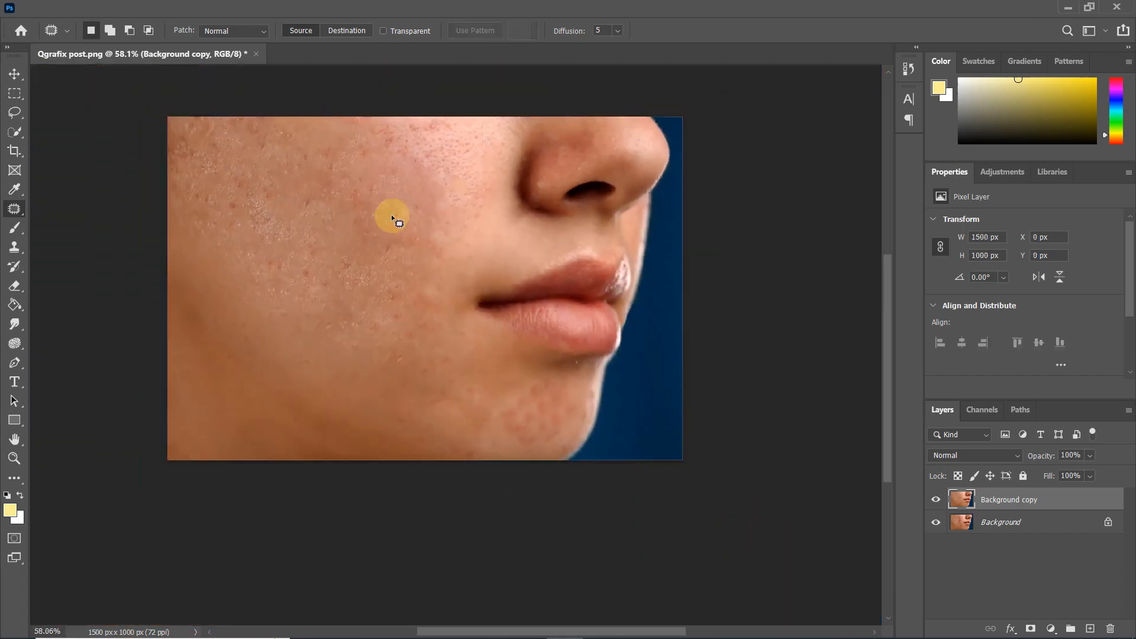
Step: Patch the red blemishes on the chin, deselect, and compare the retouched Background copy layer with the original
{"action": "scroll", "coordinate": [406, 246], "scroll_direction": "up", "scroll_amount": 1}
{"action": "mouse_move", "coordinate": [534, 505]}
{"action": "left_mouse_down"}
{"action": "mouse_move", "coordinate": [587, 462]}
{"action": "mouse_move", "coordinate": [576, 520]}
{"action": "mouse_move", "coordinate": [601, 541]}
{"action": "mouse_move", "coordinate": [618, 458]}
{"action": "mouse_move", "coordinate": [569, 449]}
{"action": "left_mouse_up"}
{"action": "key", "text": "ctrl+d"}
{"action": "key", "text": "ctrl+d"}
{"action": "scroll", "coordinate": [571, 444], "scroll_direction": "down", "scroll_amount": 1}
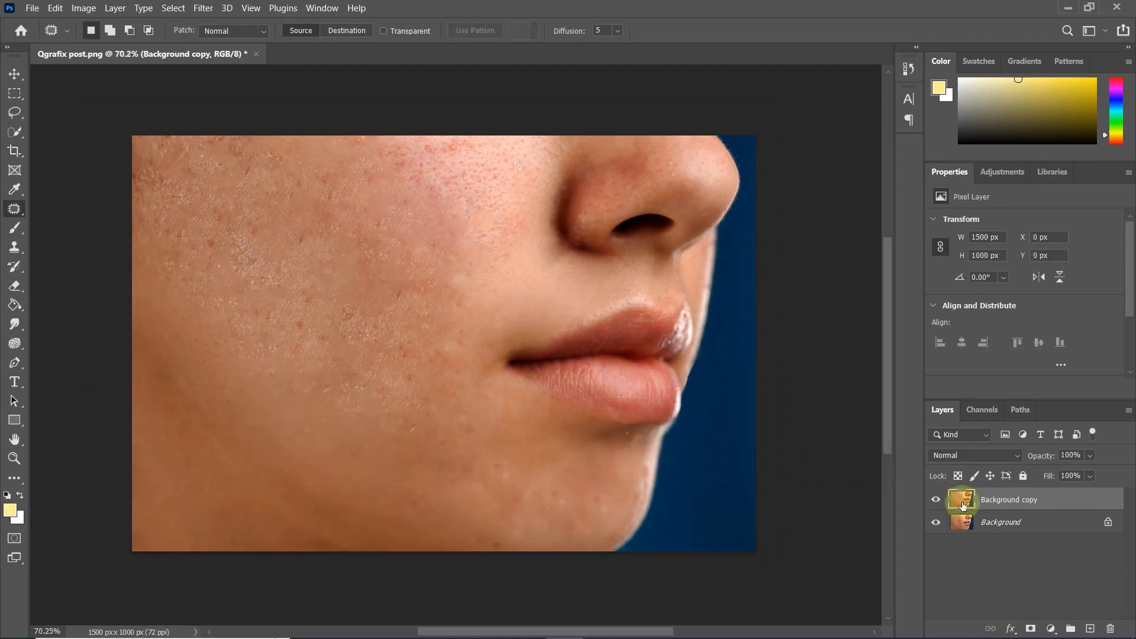
{"action": "left_click", "coordinate": [936, 501]}
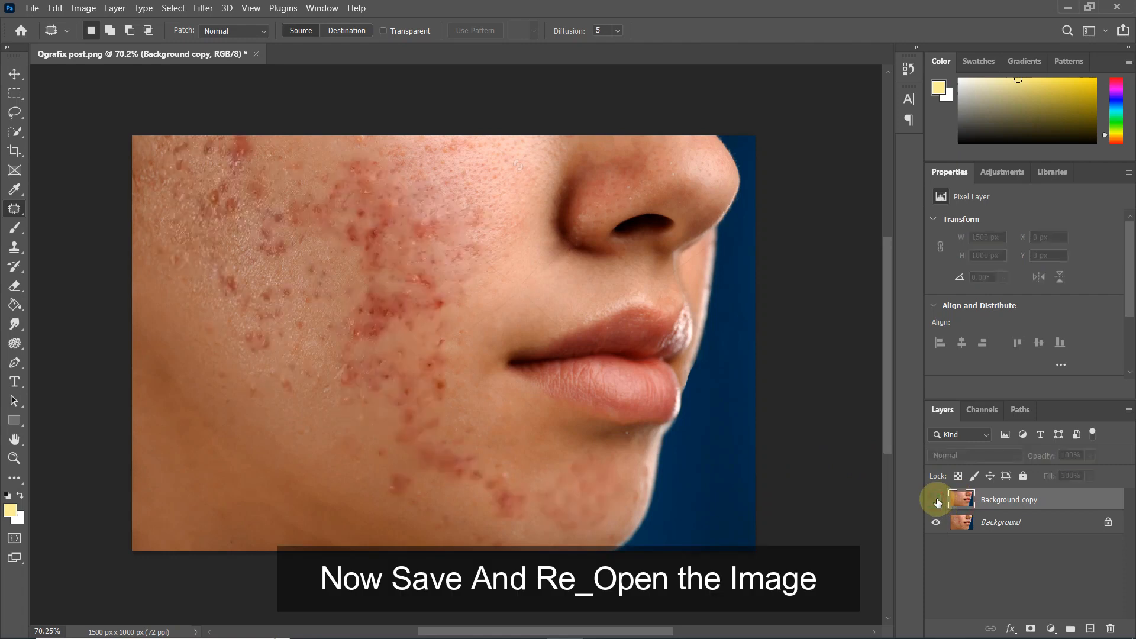
{"action": "left_click", "coordinate": [936, 501]}
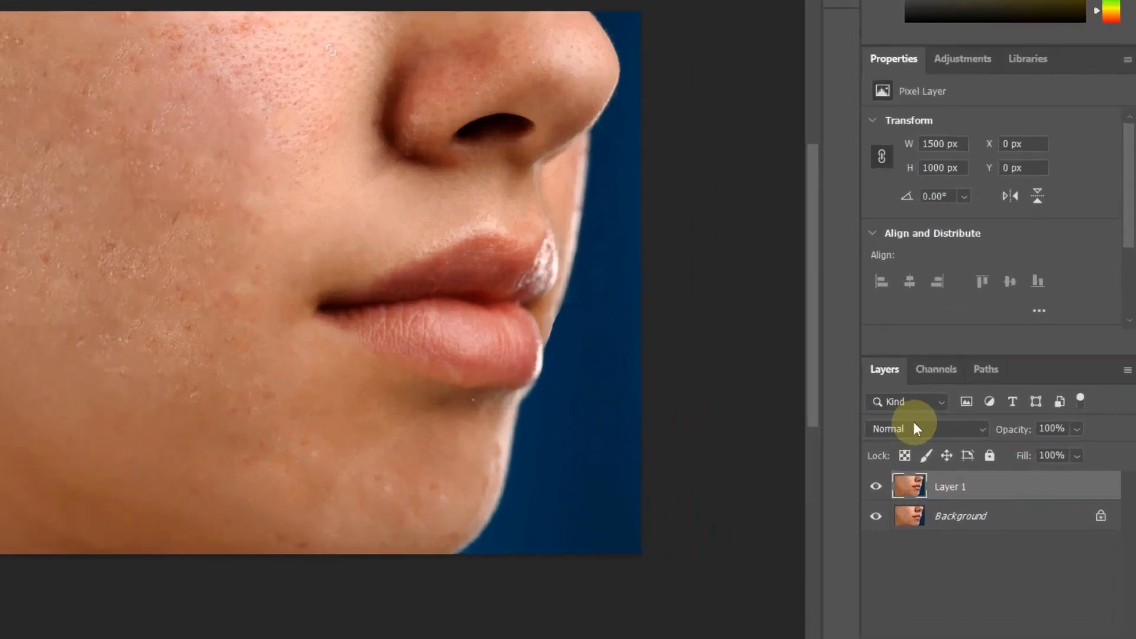
Step: Set the blend mode of Layer 1 to Vivid Light and invert the layer's colors
{"action": "left_click", "coordinate": [966, 454]}
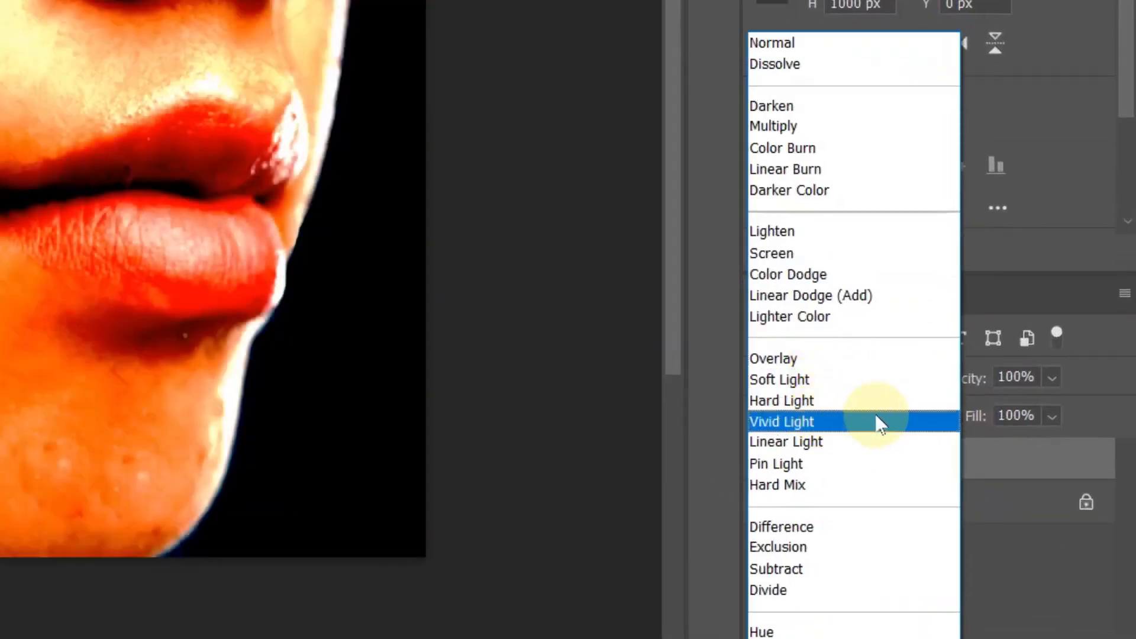
{"action": "left_click", "coordinate": [887, 426]}
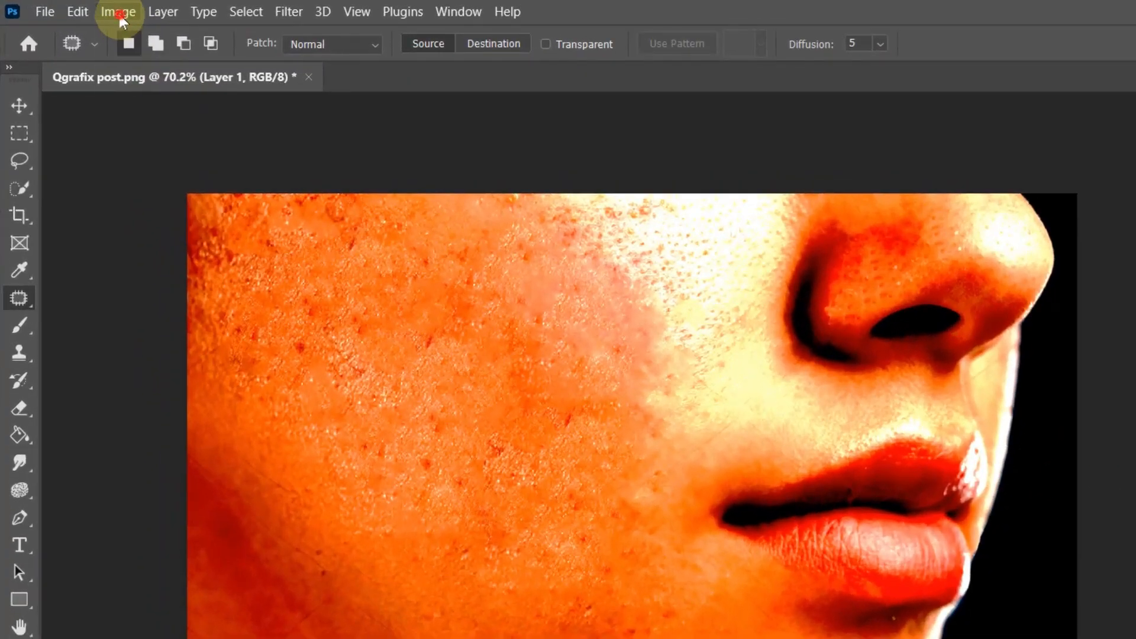
{"action": "left_click", "coordinate": [85, 10]}
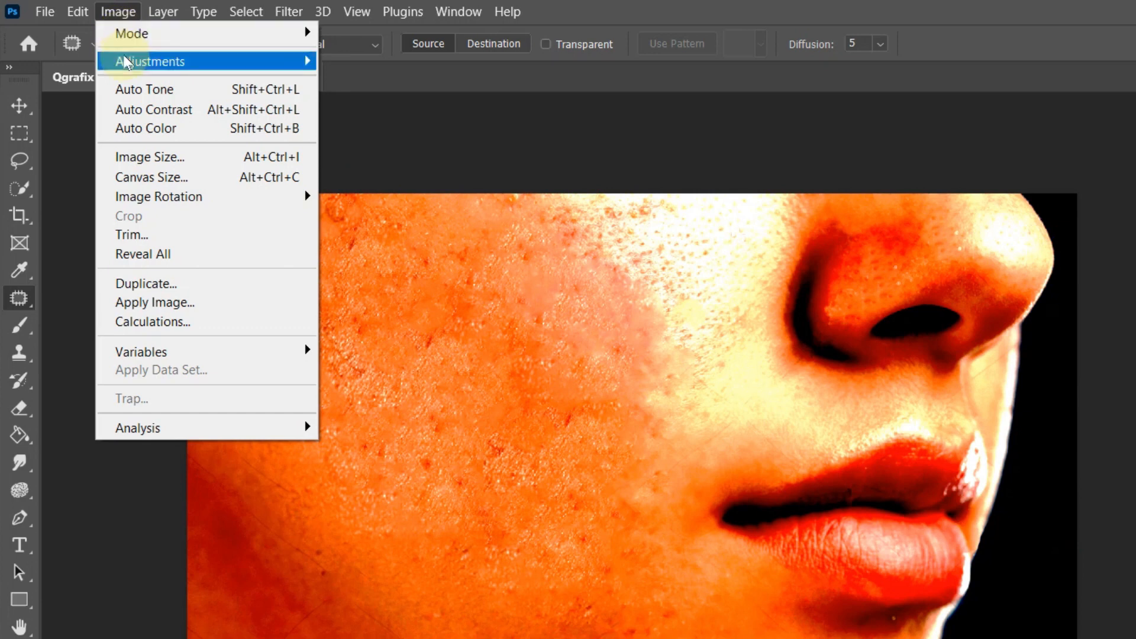
{"action": "mouse_move", "coordinate": [147, 59]}
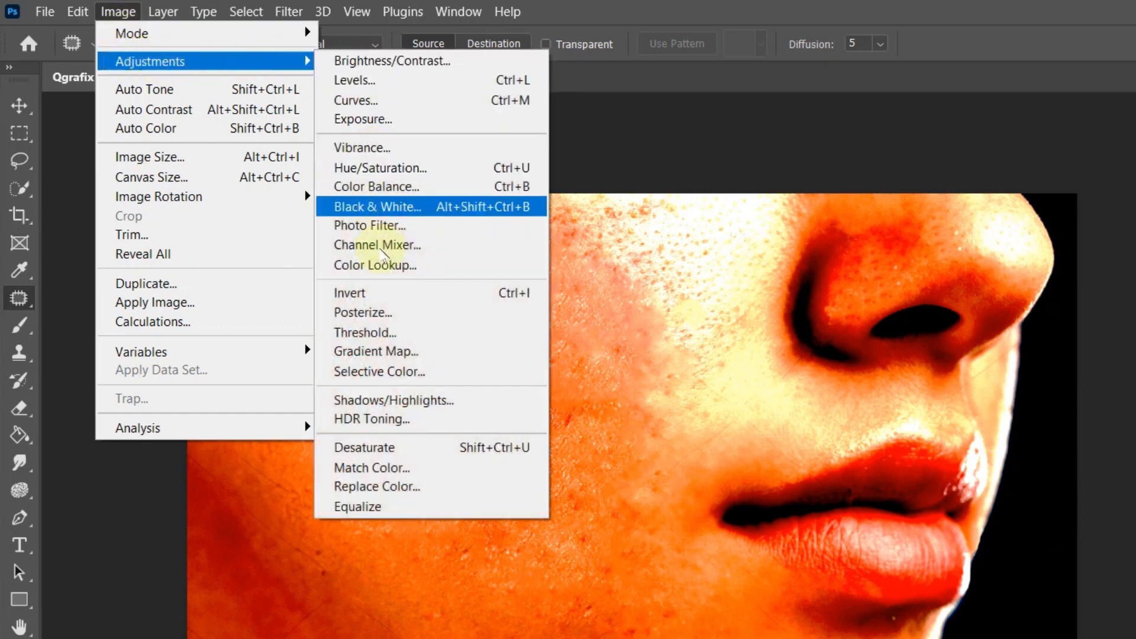
{"action": "left_click", "coordinate": [464, 296]}
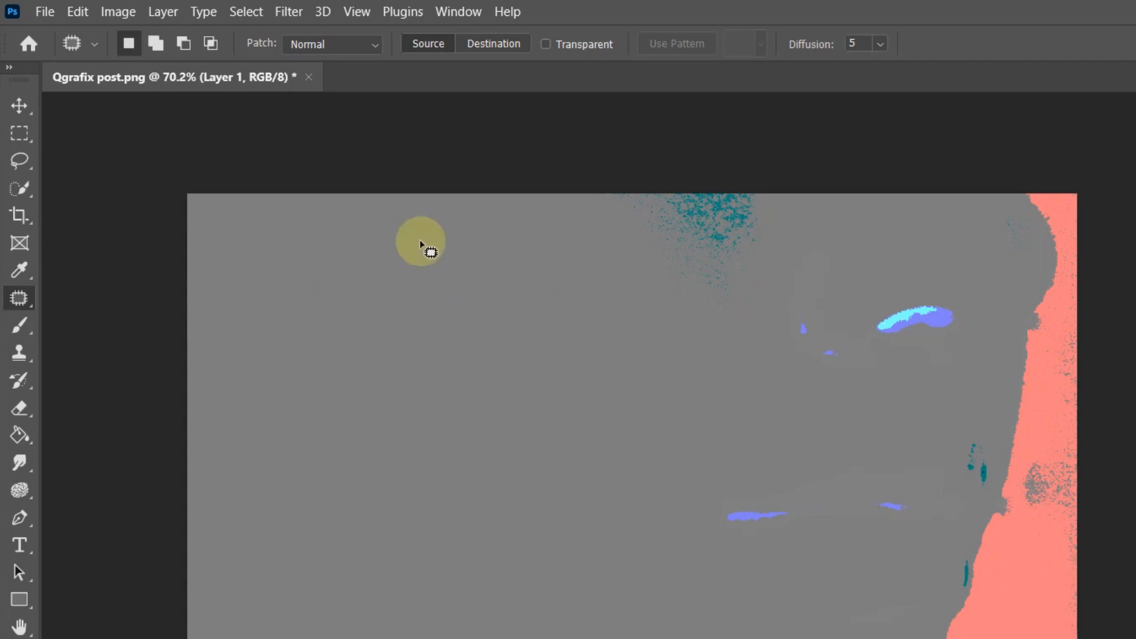
Step: Apply a High Pass filter to Layer 1 with a radius of 38.7 pixels, checking the lips in the preview
{"action": "left_click", "coordinate": [288, 13]}
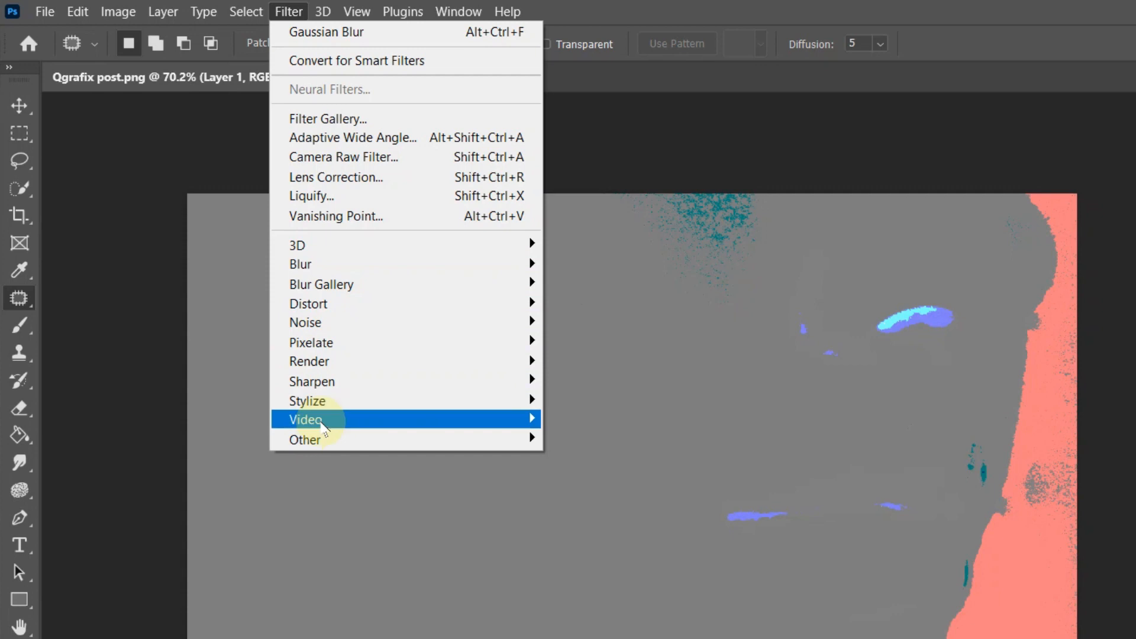
{"action": "mouse_move", "coordinate": [322, 443]}
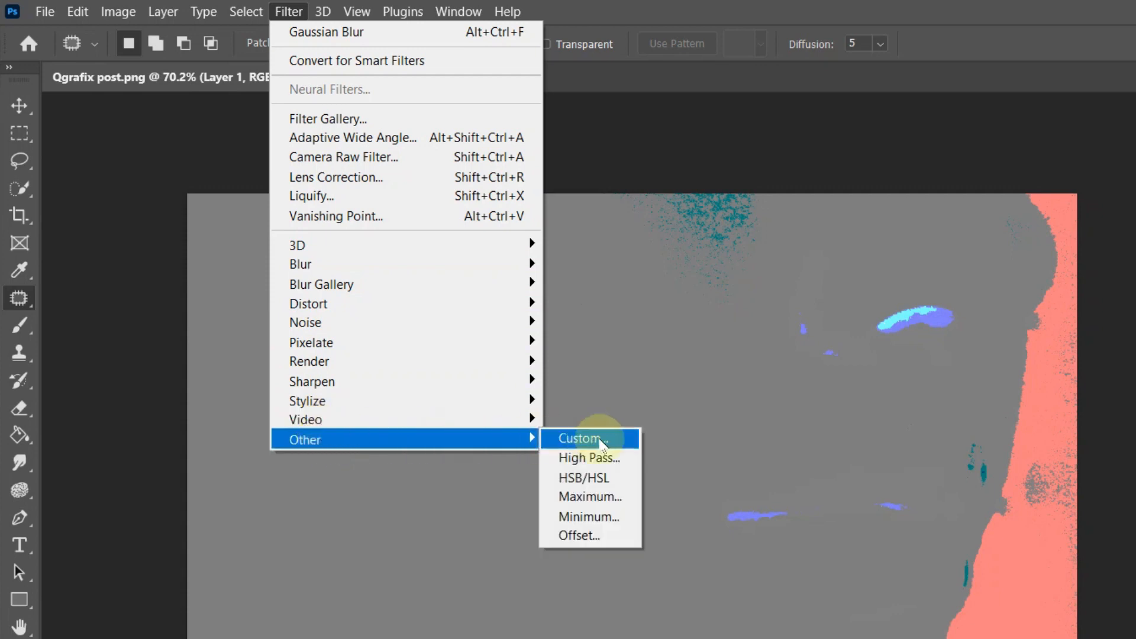
{"action": "left_click", "coordinate": [602, 461]}
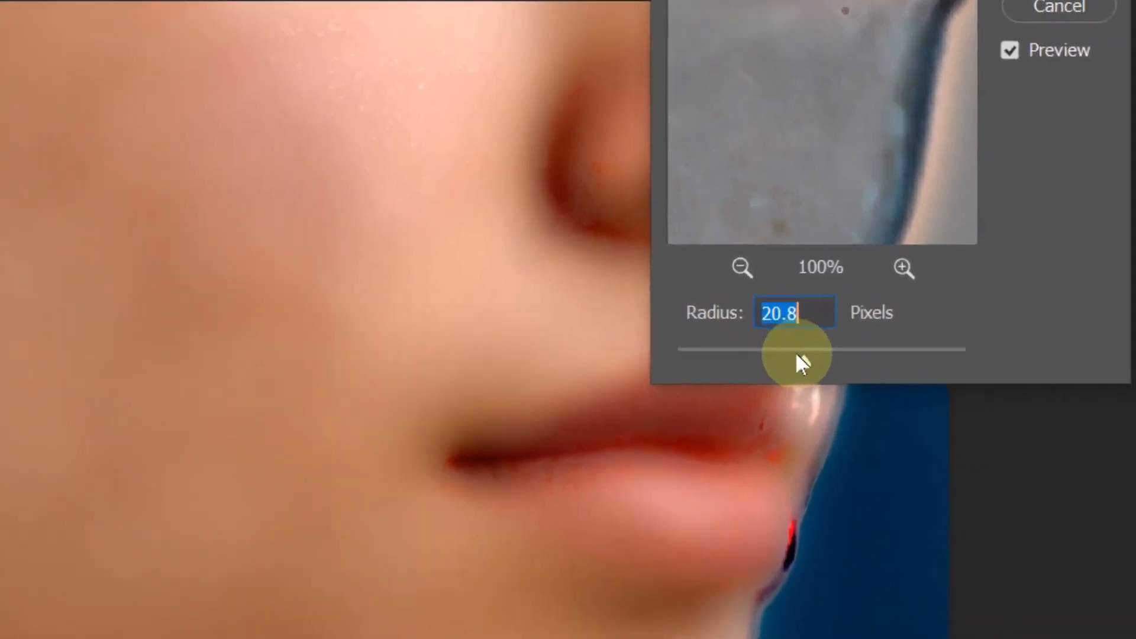
{"action": "left_click_drag", "start_coordinate": [797, 354], "coordinate": [821, 363]}
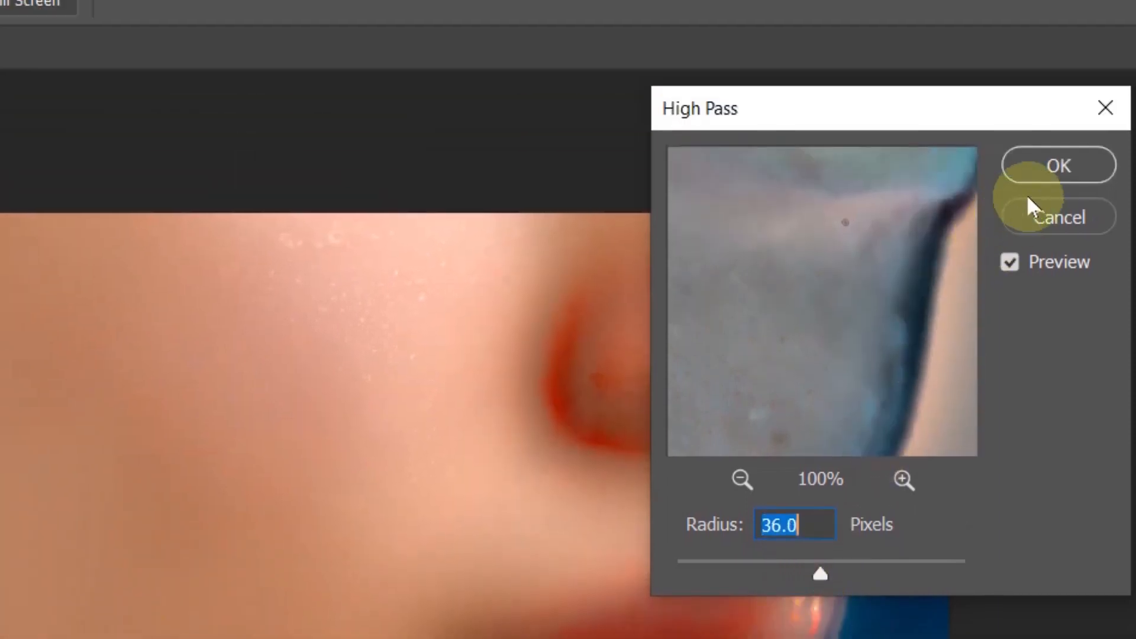
{"action": "left_click_drag", "start_coordinate": [907, 11], "coordinate": [873, 89]}
{"action": "left_click_drag", "start_coordinate": [695, 181], "coordinate": [905, 291]}
{"action": "left_click_drag", "start_coordinate": [875, 400], "coordinate": [875, 325]}
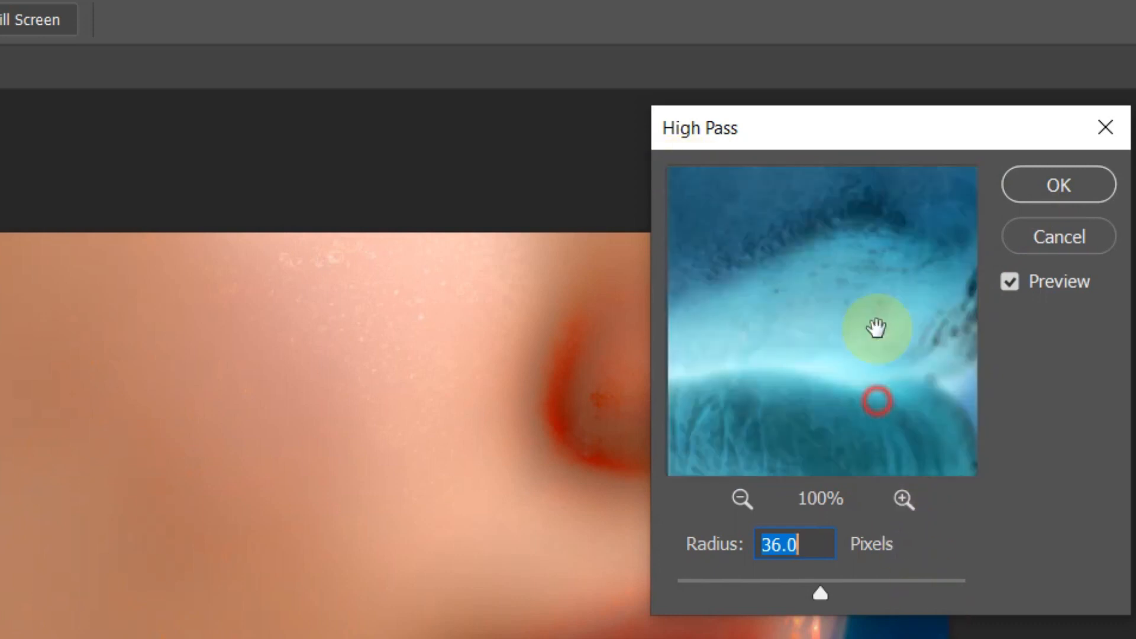
{"action": "mouse_move", "coordinate": [822, 588]}
{"action": "left_mouse_down"}
{"action": "mouse_move", "coordinate": [843, 591]}
{"action": "mouse_move", "coordinate": [822, 587]}
{"action": "left_mouse_up"}
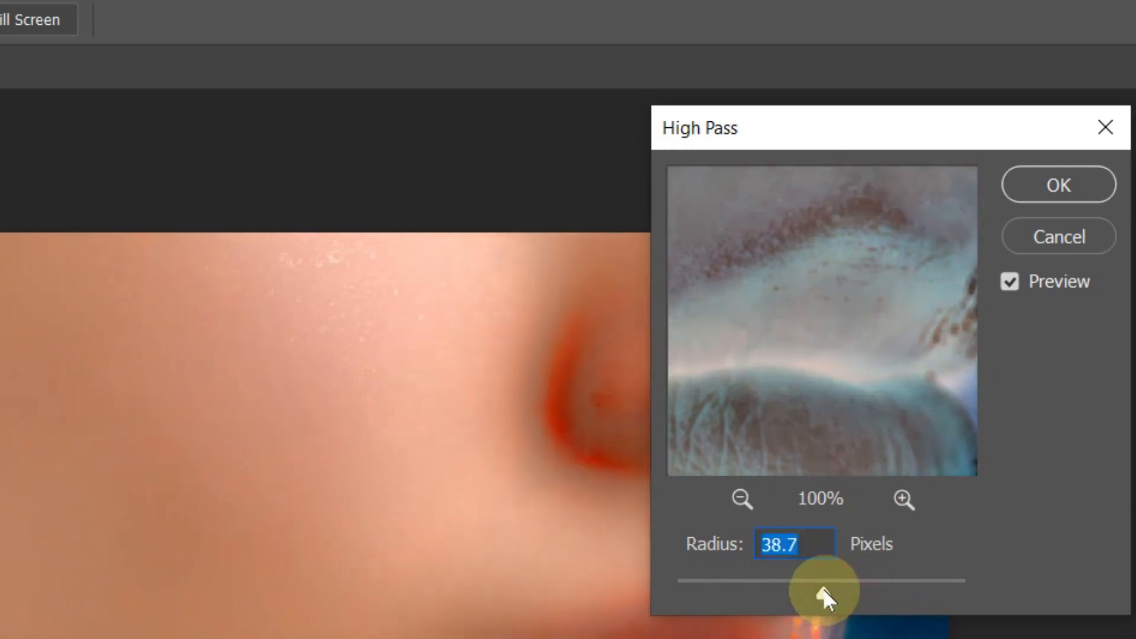
{"action": "left_click", "coordinate": [1072, 197]}
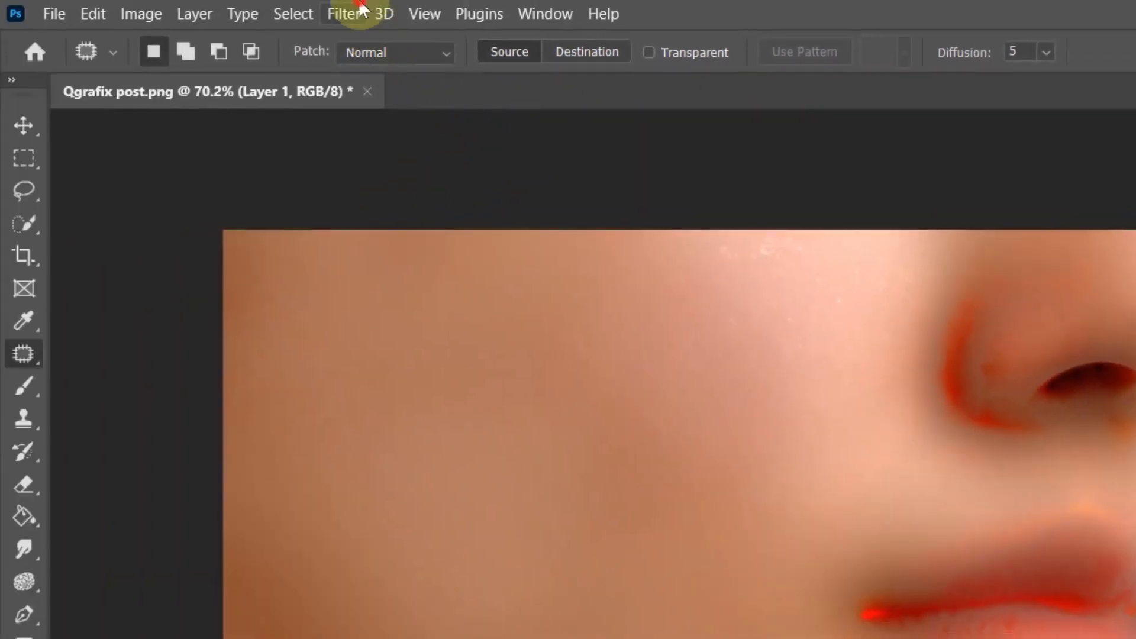
Step: Apply a Gaussian Blur to Layer 1 with a radius of 5.0 pixels
{"action": "left_click", "coordinate": [361, 10]}
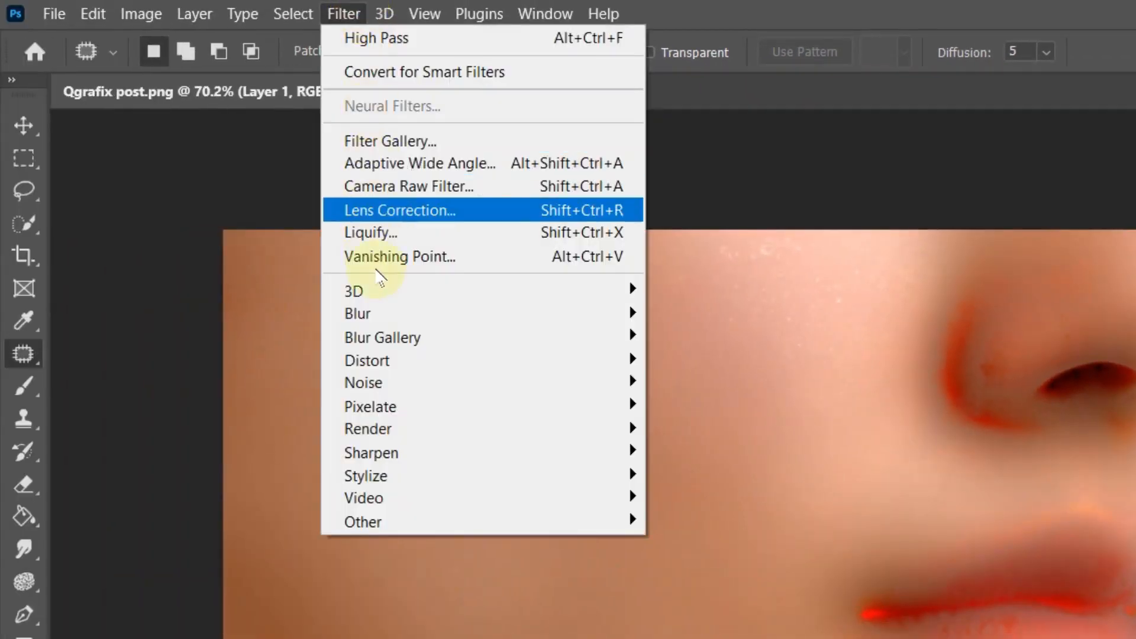
{"action": "mouse_move", "coordinate": [485, 324]}
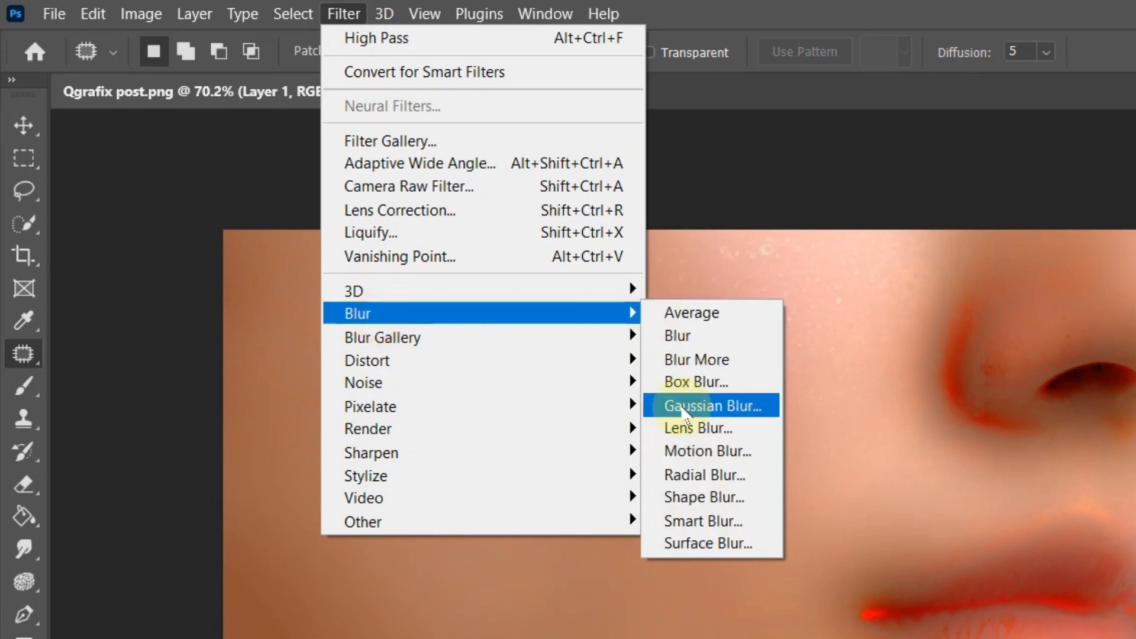
{"action": "left_click", "coordinate": [760, 412]}
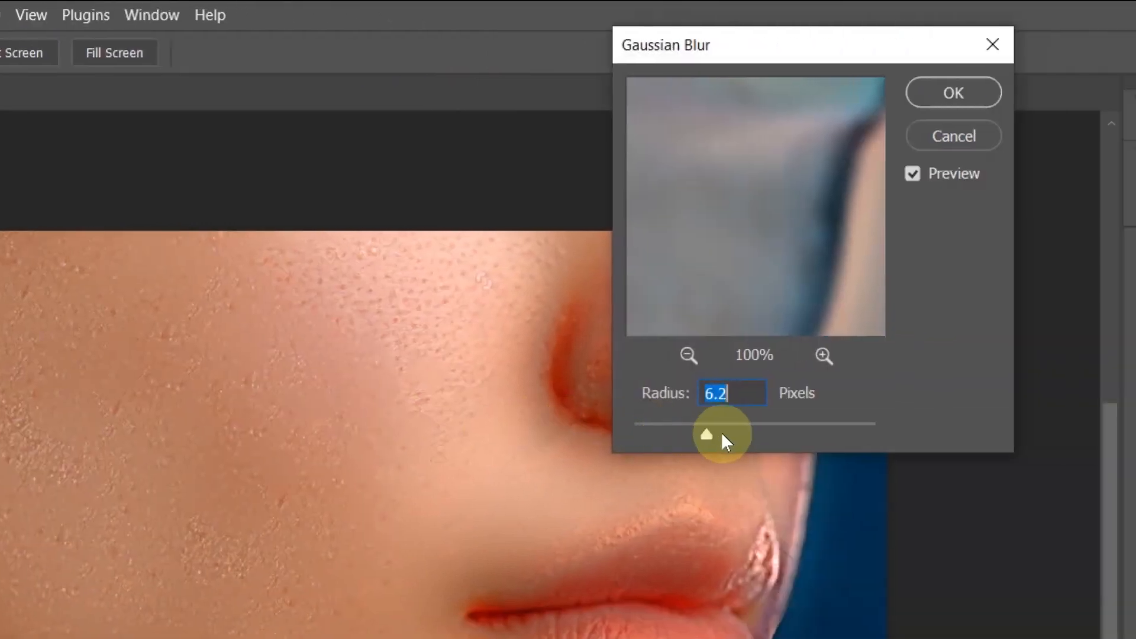
{"action": "mouse_move", "coordinate": [705, 434]}
{"action": "left_mouse_down"}
{"action": "mouse_move", "coordinate": [678, 433]}
{"action": "mouse_move", "coordinate": [728, 433]}
{"action": "mouse_move", "coordinate": [709, 434]}
{"action": "left_mouse_up"}
{"action": "left_click", "coordinate": [714, 434]}
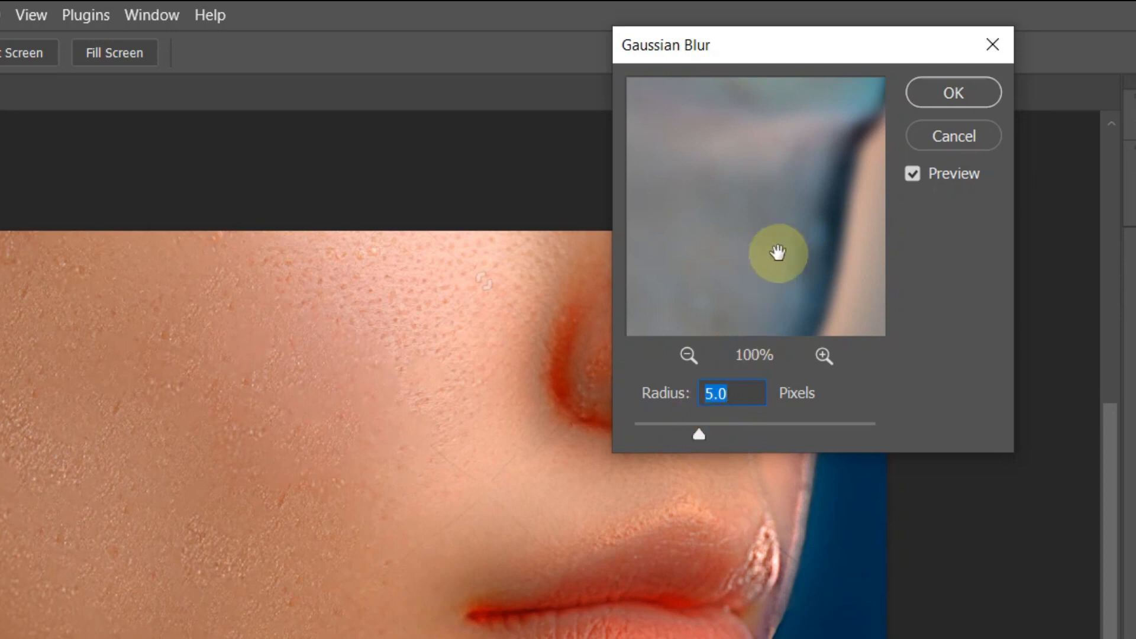
{"action": "left_click", "coordinate": [936, 101]}
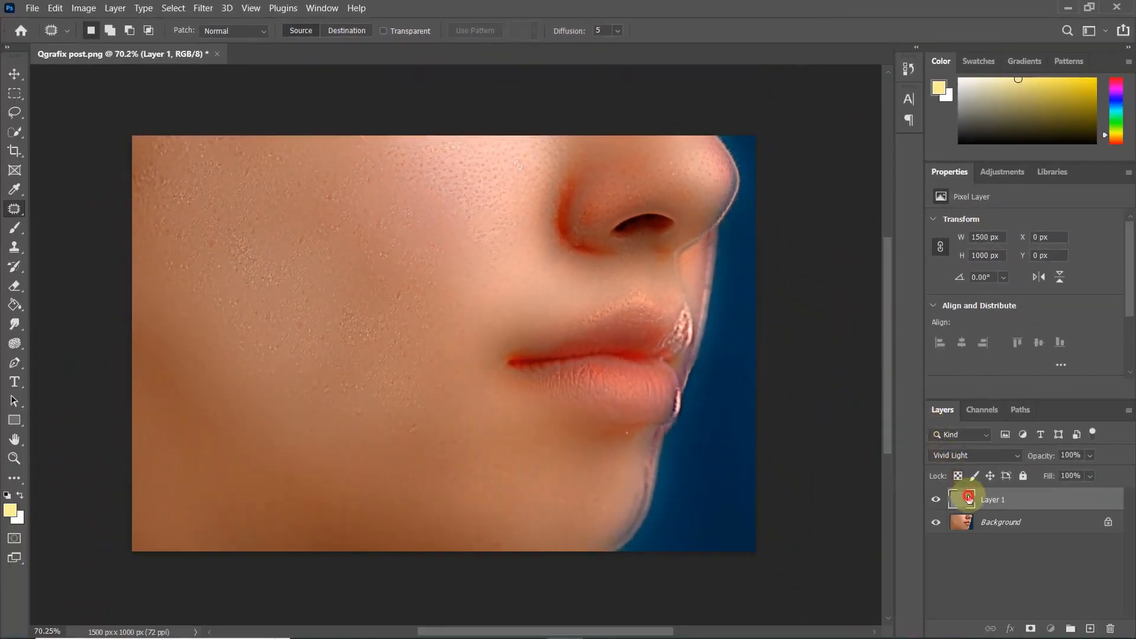
Step: Add a layer mask to Layer 1 and invert the mask to black
{"action": "left_click_drag", "start_coordinate": [968, 498], "coordinate": [1032, 631]}
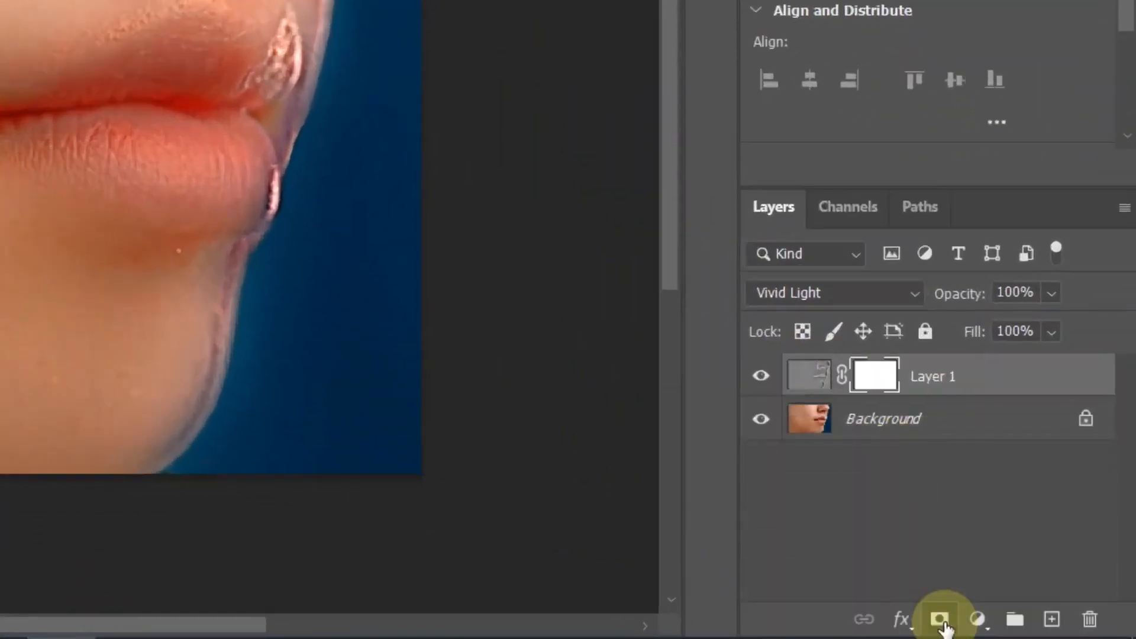
{"action": "left_click", "coordinate": [874, 375]}
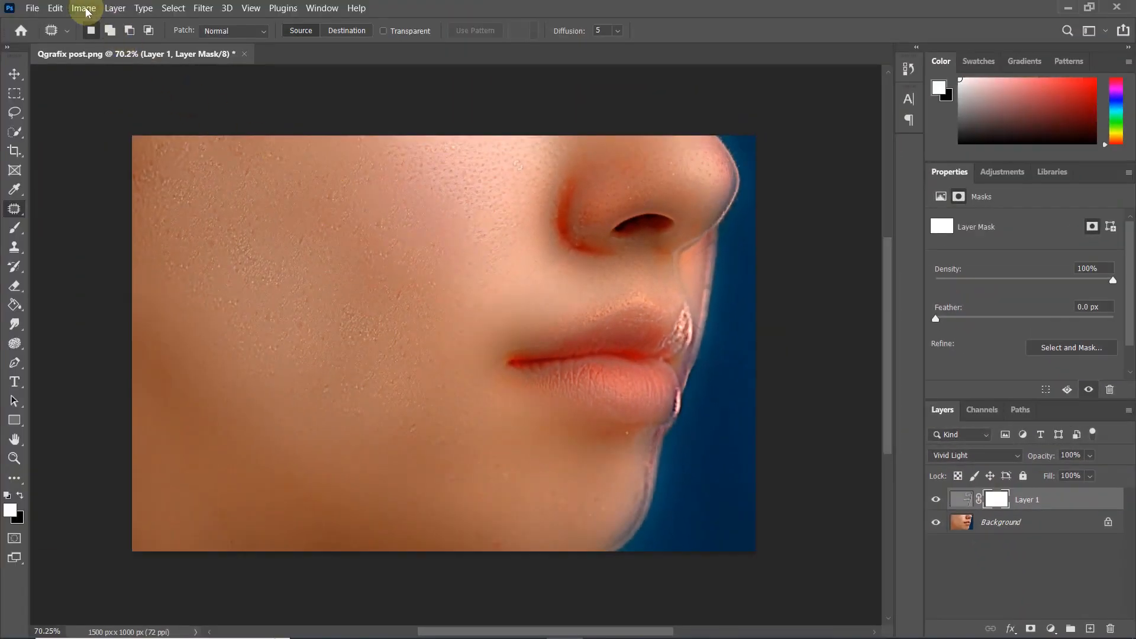
{"action": "left_click", "coordinate": [84, 11]}
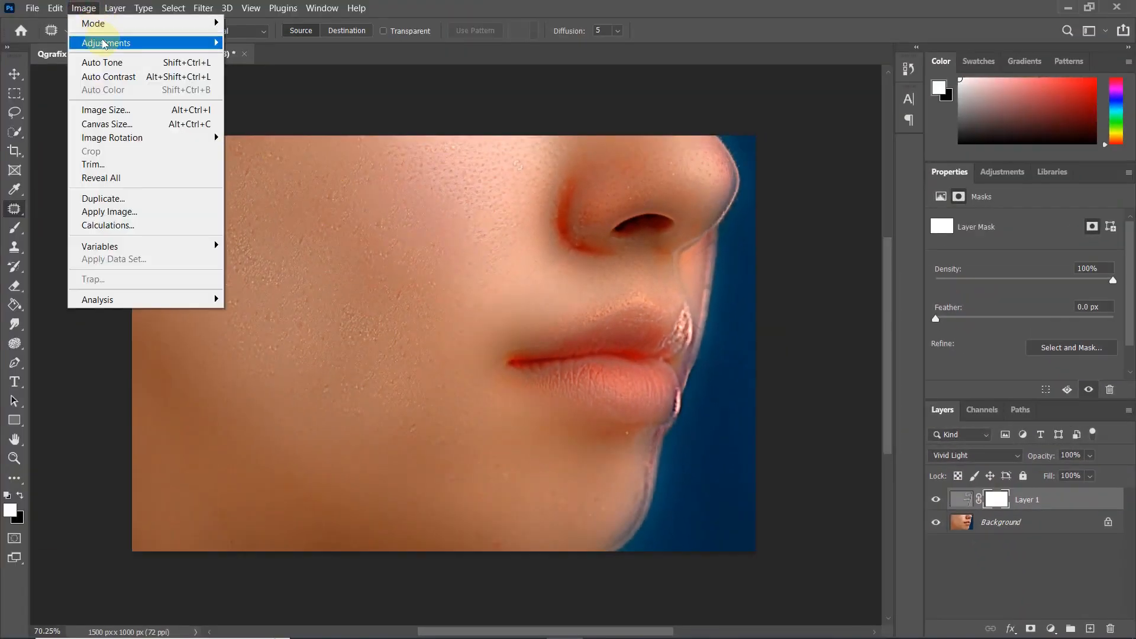
{"action": "mouse_move", "coordinate": [177, 43]}
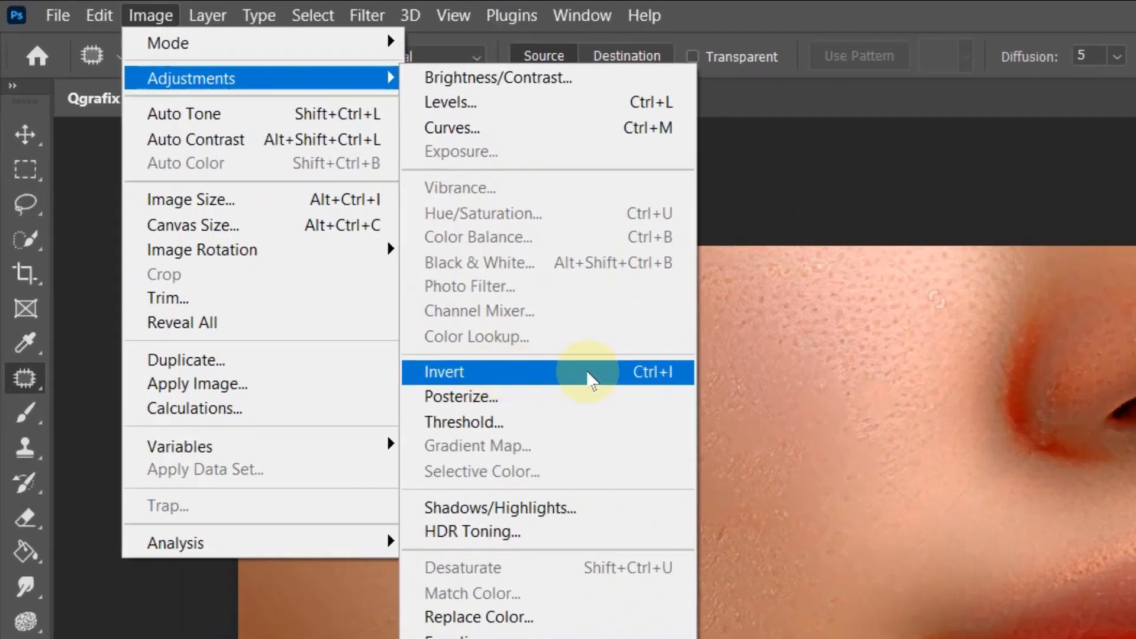
{"action": "left_click", "coordinate": [589, 374]}
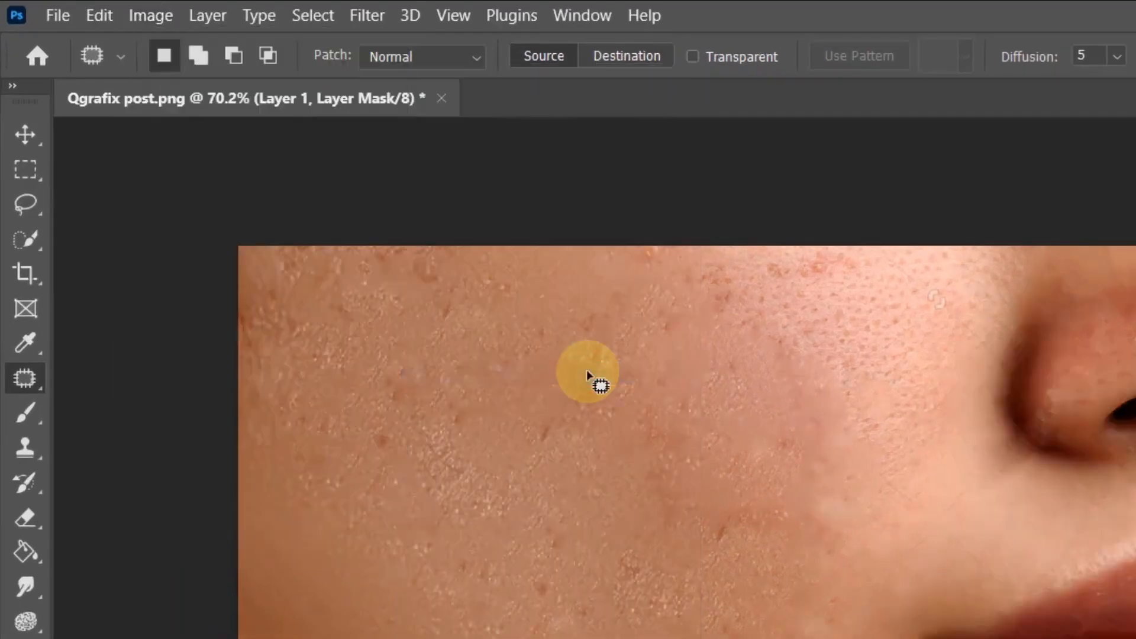
Step: Paint the mask of Layer 1 with a white brush over the cheek to reveal the smoothing there
{"action": "right_click", "coordinate": [31, 414]}
{"action": "left_click", "coordinate": [113, 409]}
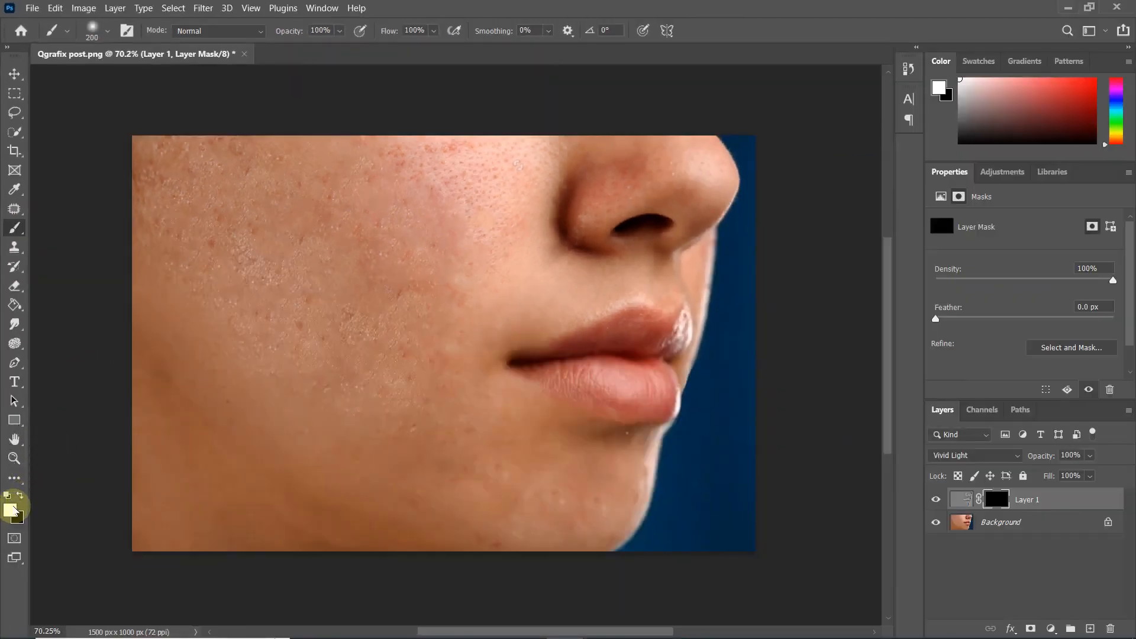
{"action": "left_click", "coordinate": [11, 509]}
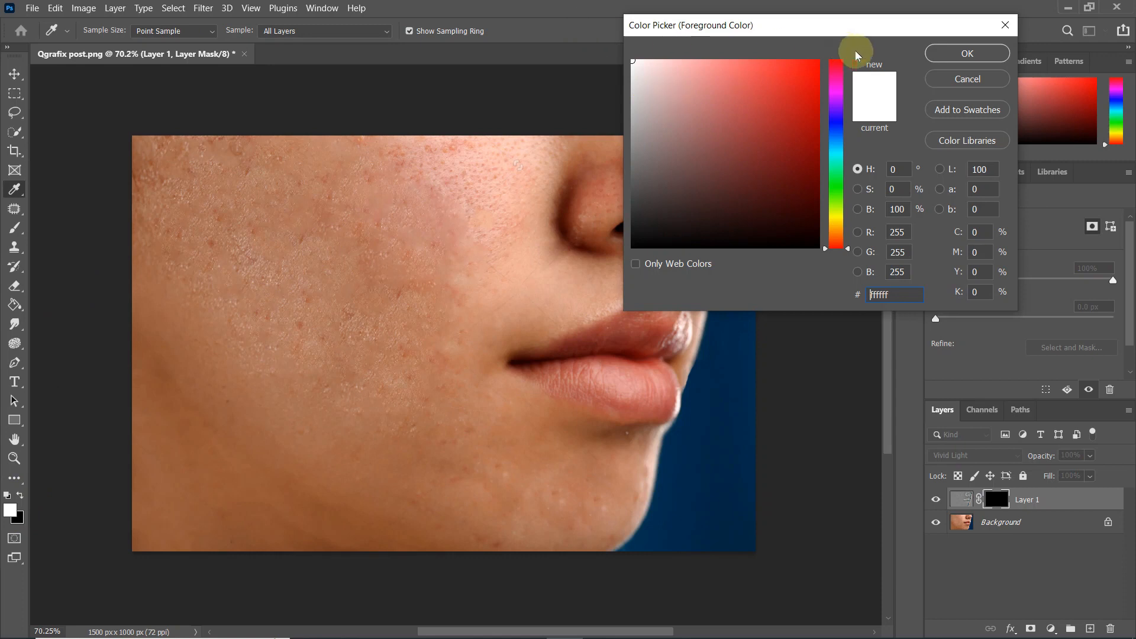
{"action": "left_click", "coordinate": [1000, 53]}
{"action": "mouse_move", "coordinate": [402, 267]}
{"action": "left_mouse_down"}
{"action": "mouse_move", "coordinate": [383, 343]}
{"action": "mouse_move", "coordinate": [388, 282]}
{"action": "mouse_move", "coordinate": [348, 340]}
{"action": "mouse_move", "coordinate": [277, 297]}
{"action": "mouse_move", "coordinate": [297, 313]}
{"action": "mouse_move", "coordinate": [358, 187]}
{"action": "mouse_move", "coordinate": [376, 222]}
{"action": "mouse_move", "coordinate": [417, 176]}
{"action": "mouse_move", "coordinate": [464, 182]}
{"action": "mouse_move", "coordinate": [444, 330]}
{"action": "mouse_move", "coordinate": [406, 370]}
{"action": "mouse_move", "coordinate": [360, 362]}
{"action": "mouse_move", "coordinate": [264, 272]}
{"action": "mouse_move", "coordinate": [317, 170]}
{"action": "mouse_move", "coordinate": [251, 182]}
{"action": "mouse_move", "coordinate": [206, 261]}
{"action": "mouse_move", "coordinate": [259, 307]}
{"action": "mouse_move", "coordinate": [169, 239]}
{"action": "mouse_move", "coordinate": [166, 171]}
{"action": "mouse_move", "coordinate": [182, 155]}
{"action": "mouse_move", "coordinate": [253, 157]}
{"action": "mouse_move", "coordinate": [195, 156]}
{"action": "mouse_move", "coordinate": [214, 216]}
{"action": "mouse_move", "coordinate": [321, 360]}
{"action": "mouse_move", "coordinate": [265, 360]}
{"action": "mouse_move", "coordinate": [395, 451]}
{"action": "mouse_move", "coordinate": [449, 461]}
{"action": "mouse_move", "coordinate": [428, 418]}
{"action": "mouse_move", "coordinate": [493, 448]}
{"action": "mouse_move", "coordinate": [450, 386]}
{"action": "mouse_move", "coordinate": [442, 293]}
{"action": "mouse_move", "coordinate": [467, 231]}
{"action": "mouse_move", "coordinate": [348, 337]}
{"action": "mouse_move", "coordinate": [325, 339]}
{"action": "mouse_move", "coordinate": [507, 502]}
{"action": "mouse_move", "coordinate": [549, 511]}
{"action": "mouse_move", "coordinate": [601, 495]}
{"action": "mouse_move", "coordinate": [531, 515]}
{"action": "mouse_move", "coordinate": [454, 513]}
{"action": "mouse_move", "coordinate": [382, 492]}
{"action": "mouse_move", "coordinate": [293, 433]}
{"action": "mouse_move", "coordinate": [414, 456]}
{"action": "mouse_move", "coordinate": [411, 424]}
{"action": "mouse_move", "coordinate": [321, 384]}
{"action": "mouse_move", "coordinate": [142, 433]}
{"action": "mouse_move", "coordinate": [275, 561]}
{"action": "mouse_move", "coordinate": [149, 495]}
{"action": "mouse_move", "coordinate": [197, 533]}
{"action": "mouse_move", "coordinate": [331, 569]}
{"action": "mouse_move", "coordinate": [222, 509]}
{"action": "mouse_move", "coordinate": [137, 422]}
{"action": "mouse_move", "coordinate": [172, 588]}
{"action": "mouse_move", "coordinate": [237, 425]}
{"action": "mouse_move", "coordinate": [232, 387]}
{"action": "mouse_move", "coordinate": [160, 310]}
{"action": "mouse_move", "coordinate": [199, 368]}
{"action": "mouse_move", "coordinate": [284, 424]}
{"action": "mouse_move", "coordinate": [474, 487]}
{"action": "mouse_move", "coordinate": [509, 317]}
{"action": "mouse_move", "coordinate": [464, 298]}
{"action": "left_mouse_up"}
{"action": "scroll", "coordinate": [509, 316], "scroll_direction": "up", "scroll_amount": 2}
{"action": "left_click_drag", "start_coordinate": [448, 296], "coordinate": [439, 294]}
Step: Reduce the brush size to 90 and paint the mask white over the nose and the skin around the lips
{"action": "key", "text": "bracketleft"}
{"action": "key", "text": "bracketleft"}
{"action": "key", "text": "bracketleft"}
{"action": "key", "text": "bracketleft"}
{"action": "key", "text": "bracketleft"}
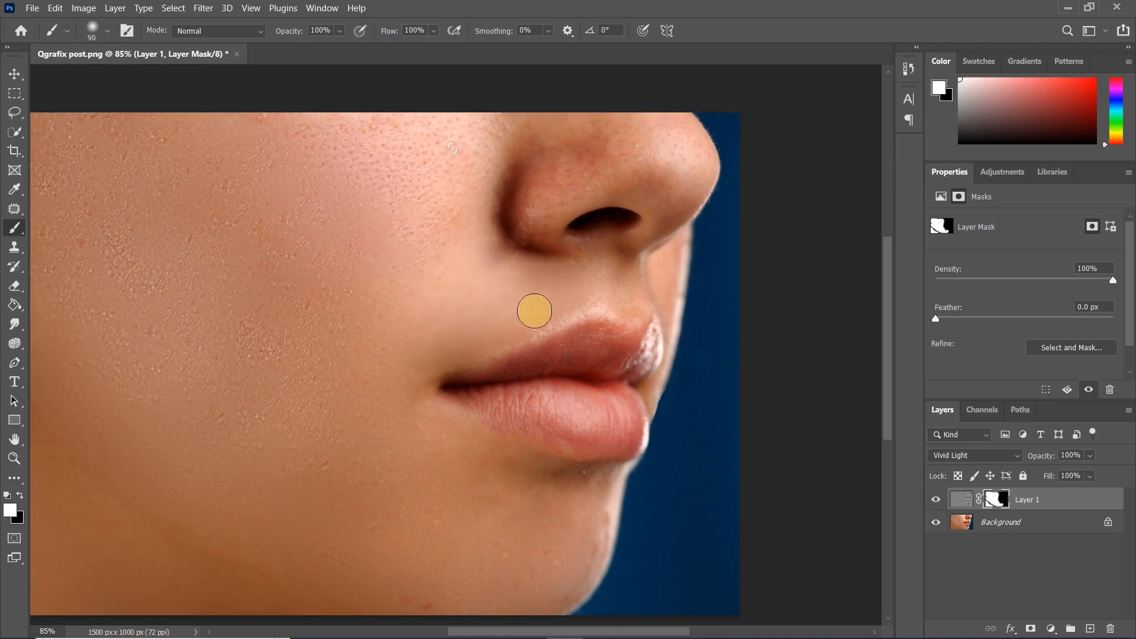
{"action": "scroll", "coordinate": [515, 273], "scroll_direction": "up", "scroll_amount": 3}
{"action": "scroll", "coordinate": [514, 272], "scroll_direction": "right", "scroll_amount": 2}
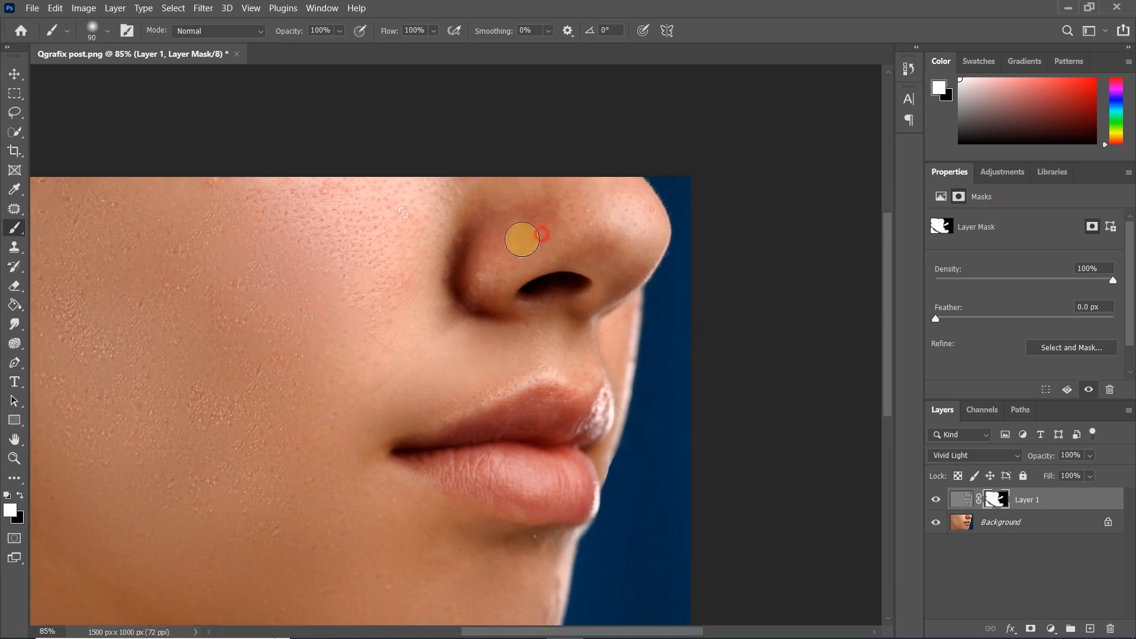
{"action": "mouse_move", "coordinate": [626, 213]}
{"action": "left_mouse_down"}
{"action": "mouse_move", "coordinate": [641, 241]}
{"action": "mouse_move", "coordinate": [624, 193]}
{"action": "mouse_move", "coordinate": [545, 195]}
{"action": "mouse_move", "coordinate": [606, 218]}
{"action": "mouse_move", "coordinate": [576, 233]}
{"action": "mouse_move", "coordinate": [614, 253]}
{"action": "mouse_move", "coordinate": [623, 231]}
{"action": "mouse_move", "coordinate": [572, 221]}
{"action": "mouse_move", "coordinate": [520, 248]}
{"action": "left_mouse_up"}
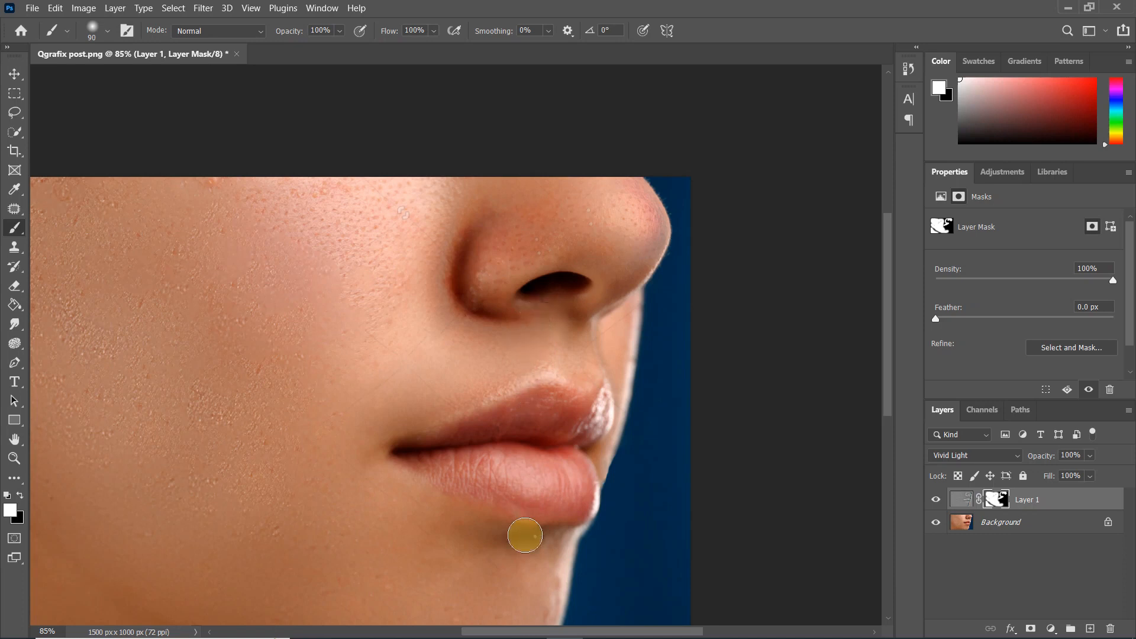
{"action": "left_click_drag", "start_coordinate": [522, 532], "coordinate": [521, 431]}
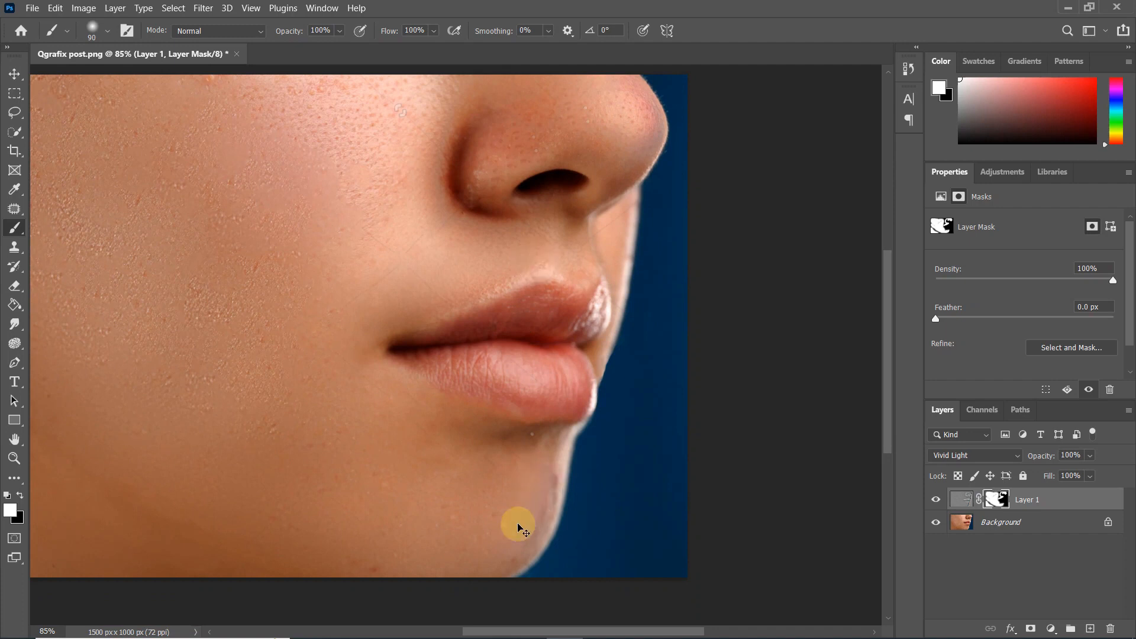
Step: Inspect the whole face and compare the retouched Qgrafix post. layer with the original by hiding and showing it
{"action": "scroll", "coordinate": [469, 424], "scroll_direction": "down", "scroll_amount": 3}
{"action": "left_click_drag", "start_coordinate": [424, 410], "coordinate": [527, 413]}
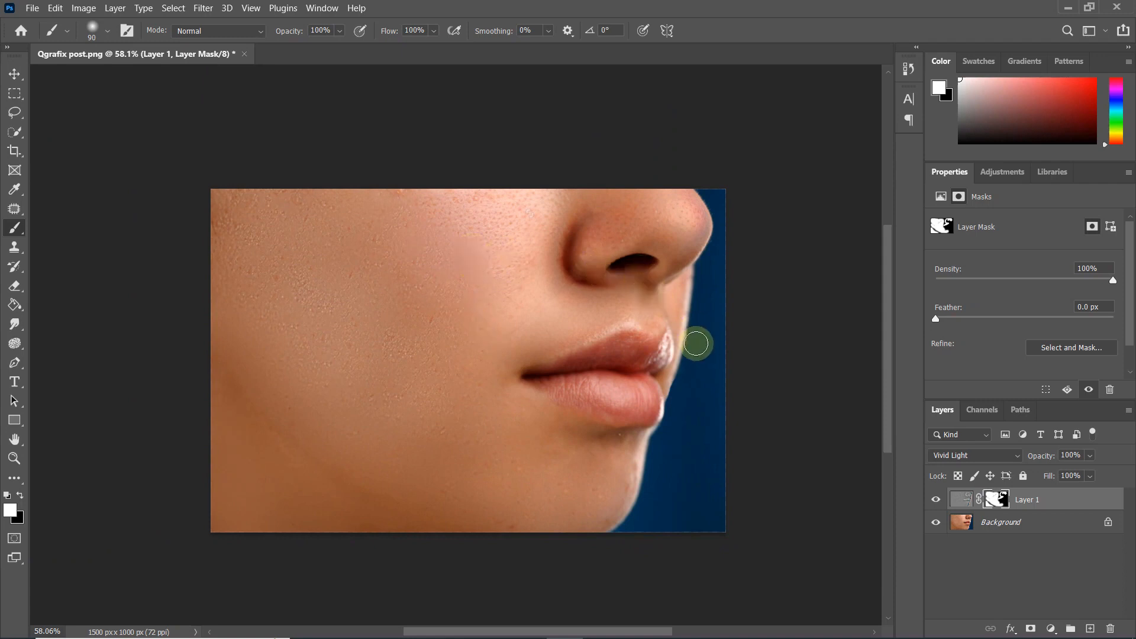
{"action": "scroll", "coordinate": [666, 338], "scroll_direction": "up", "scroll_amount": 2}
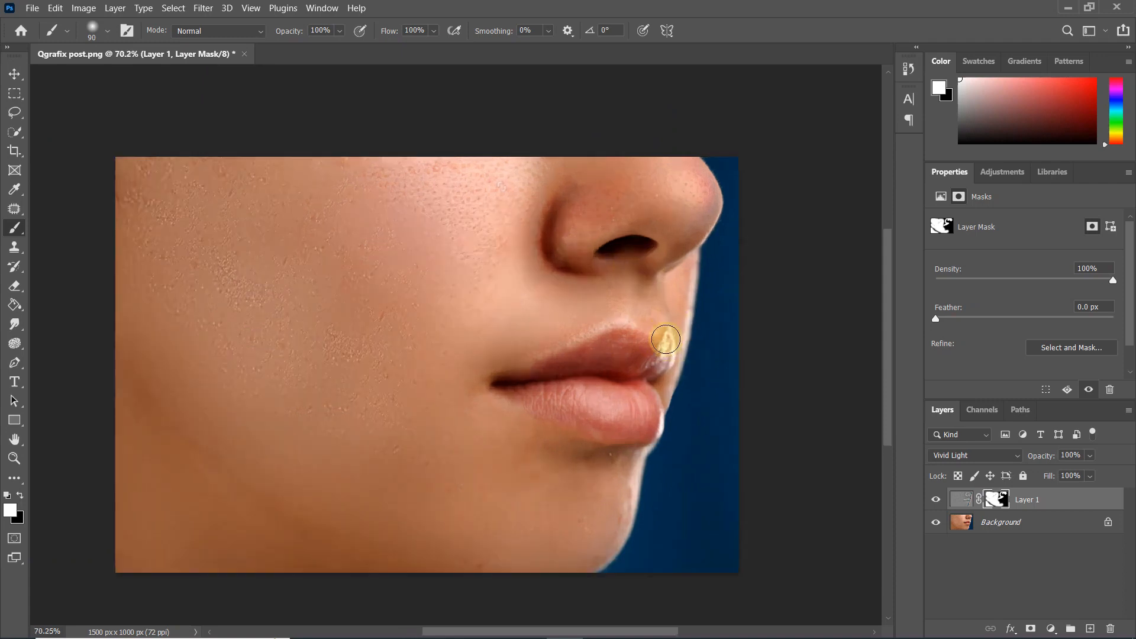
{"action": "scroll", "coordinate": [666, 339], "scroll_direction": "up", "scroll_amount": 2}
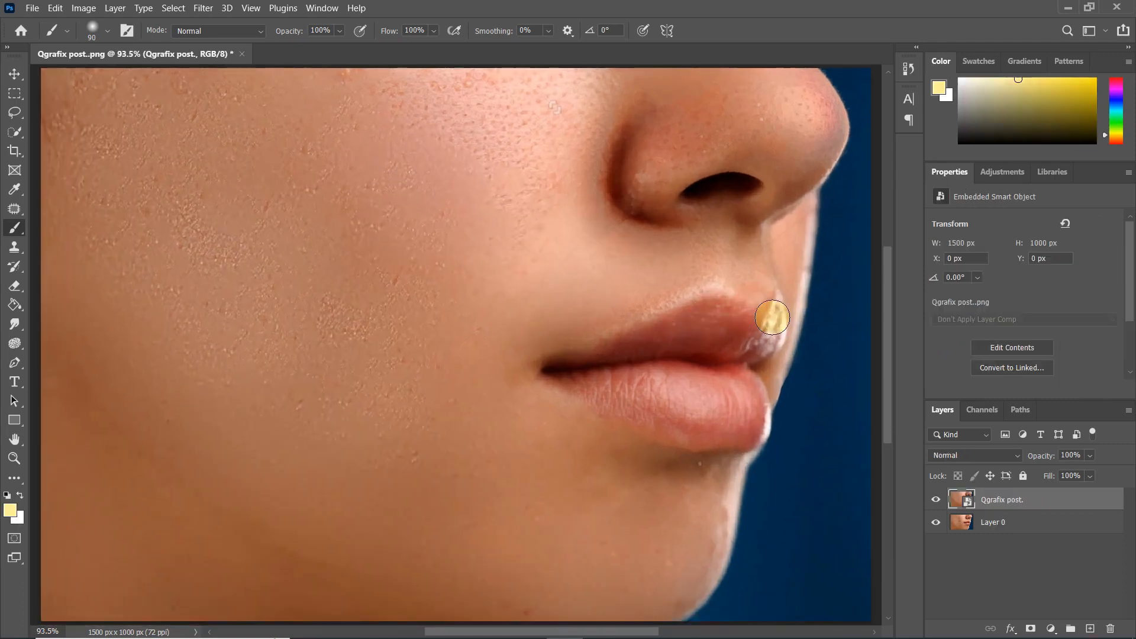
{"action": "scroll", "coordinate": [769, 317], "scroll_direction": "down", "scroll_amount": 1}
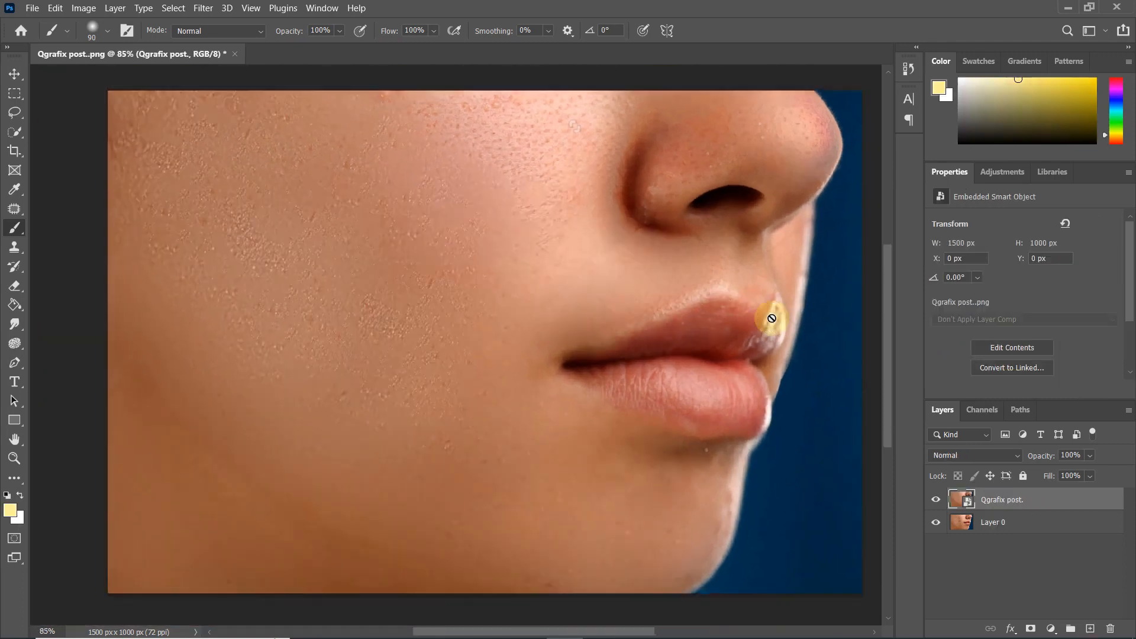
{"action": "left_click", "coordinate": [935, 499]}
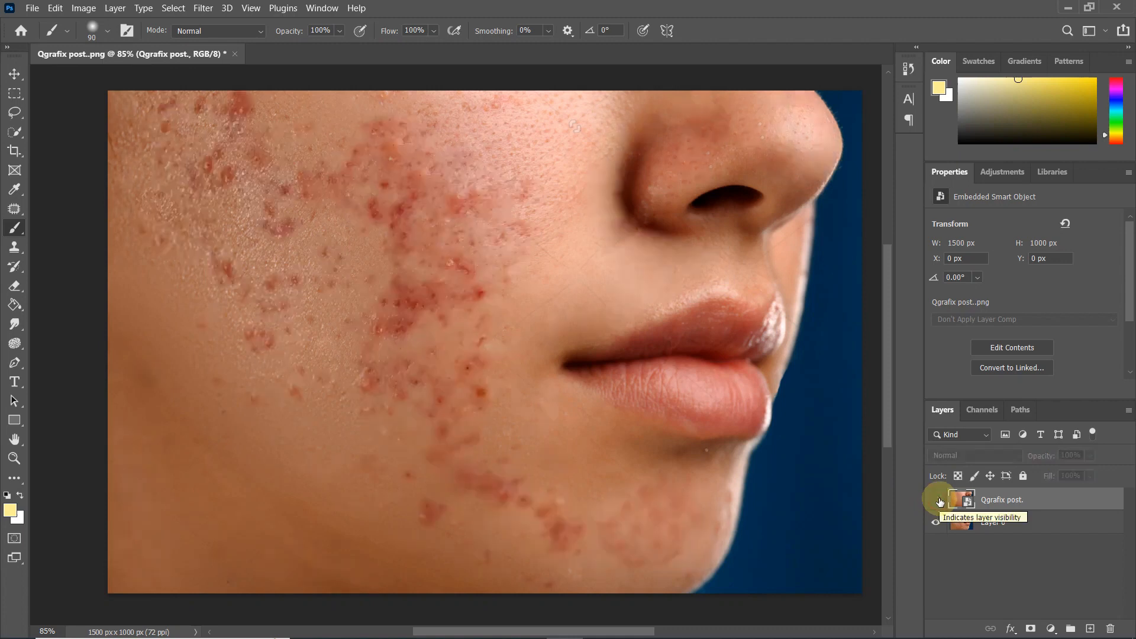
{"action": "left_click", "coordinate": [937, 500]}
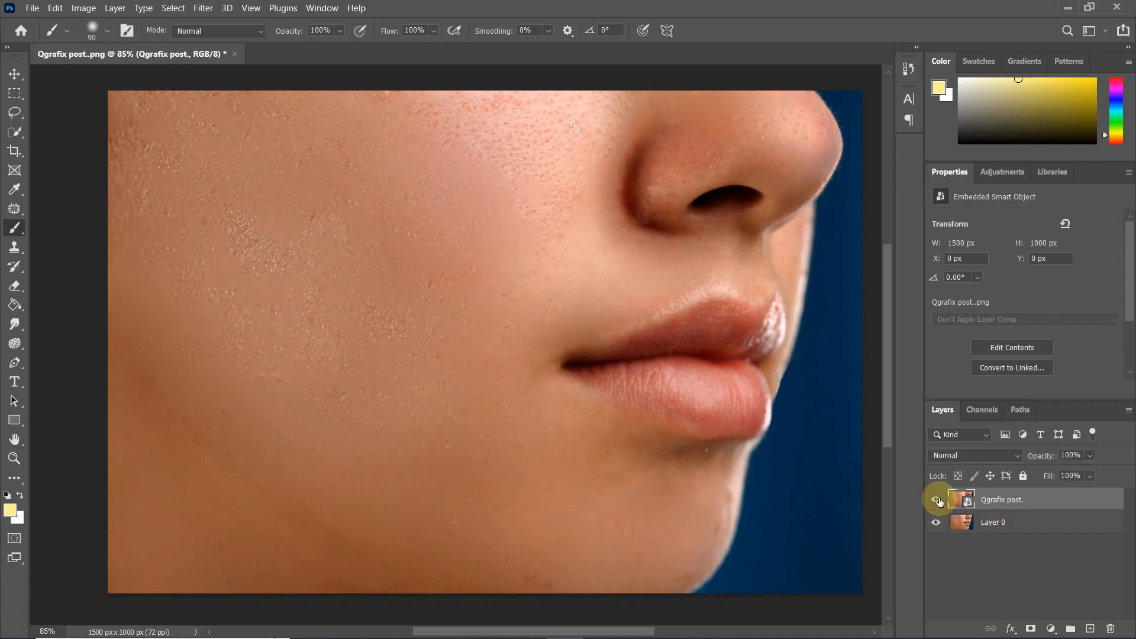